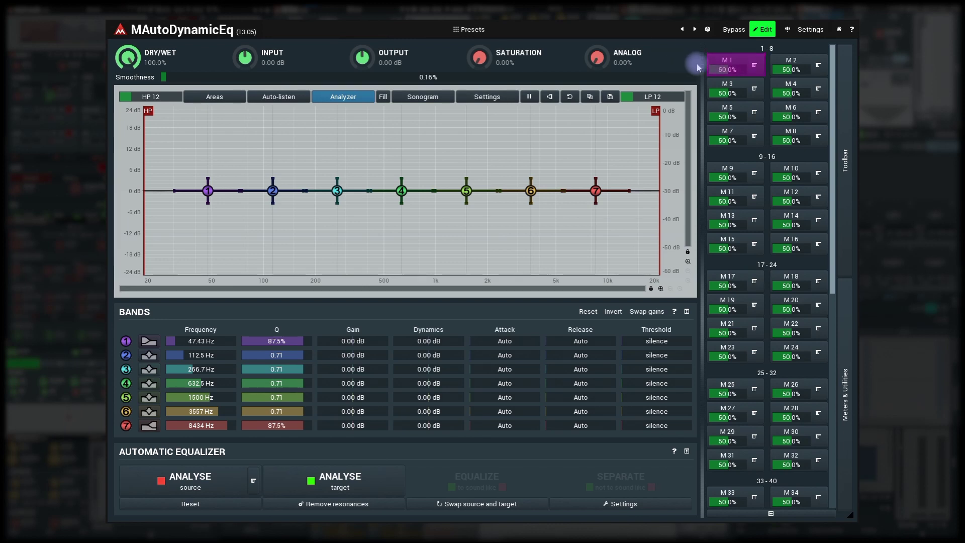
- Put M1 into Learn mode, then set band 2 gain to +1.34 dB and band 5 to -1.15 dB
click(727, 61)
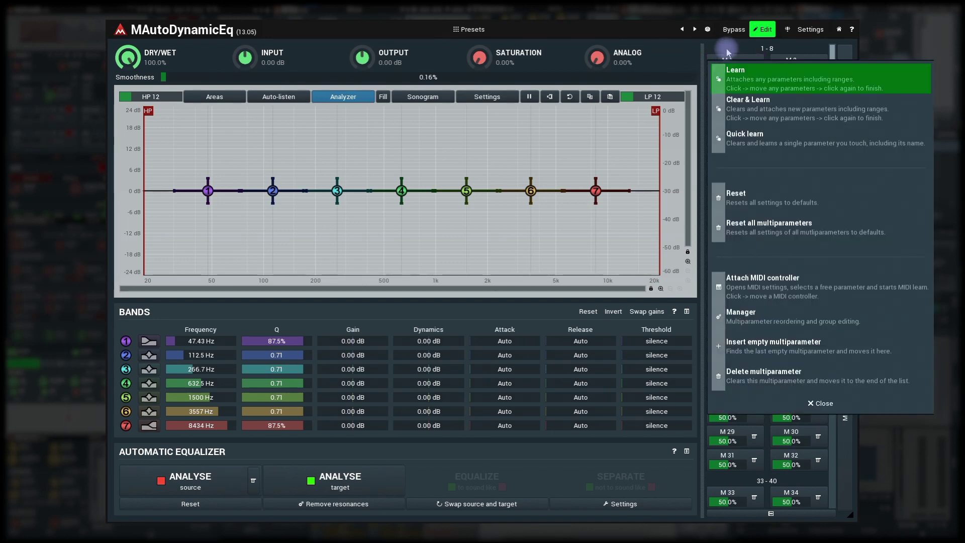
click(727, 48)
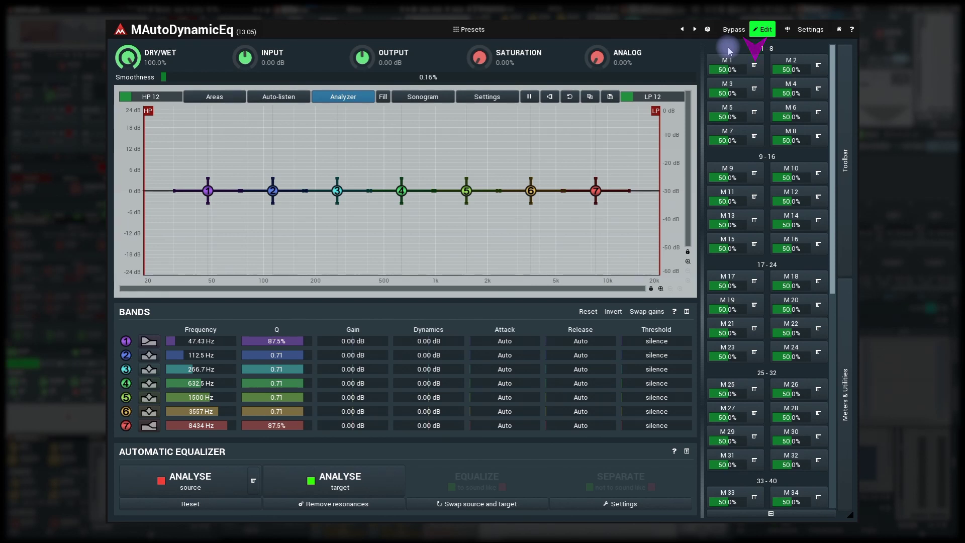
click(754, 65)
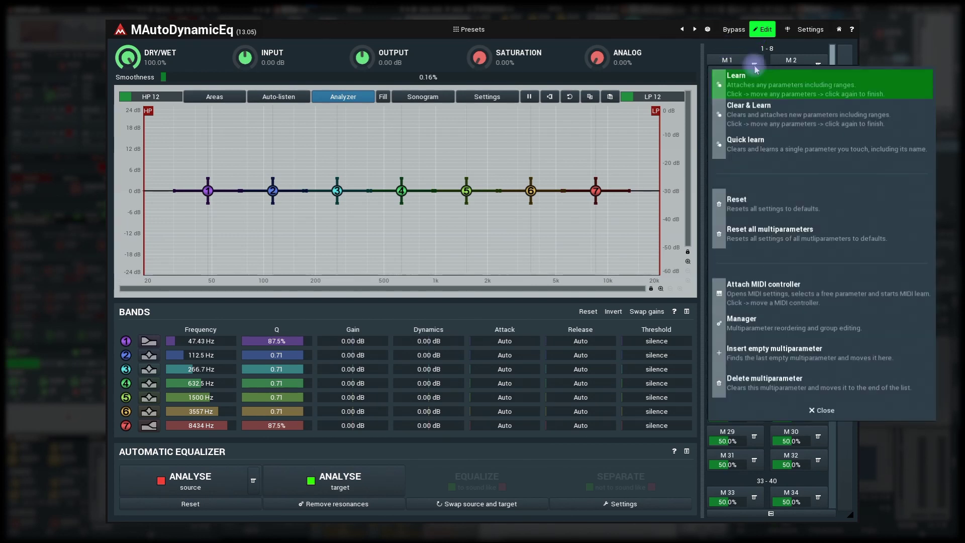
click(764, 89)
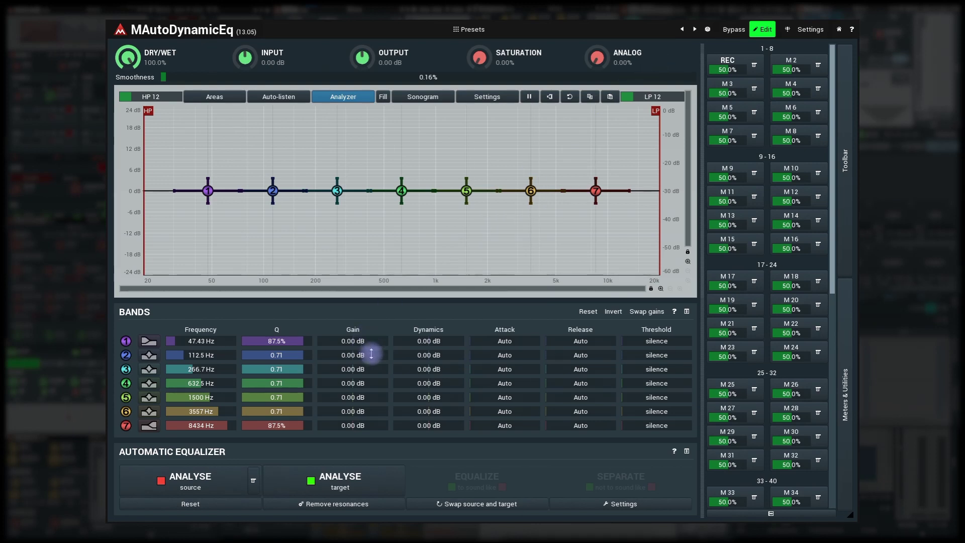
mouse_move(366, 355)
mouse_down()
mouse_move(366, 256)
mouse_move(366, 351)
mouse_up()
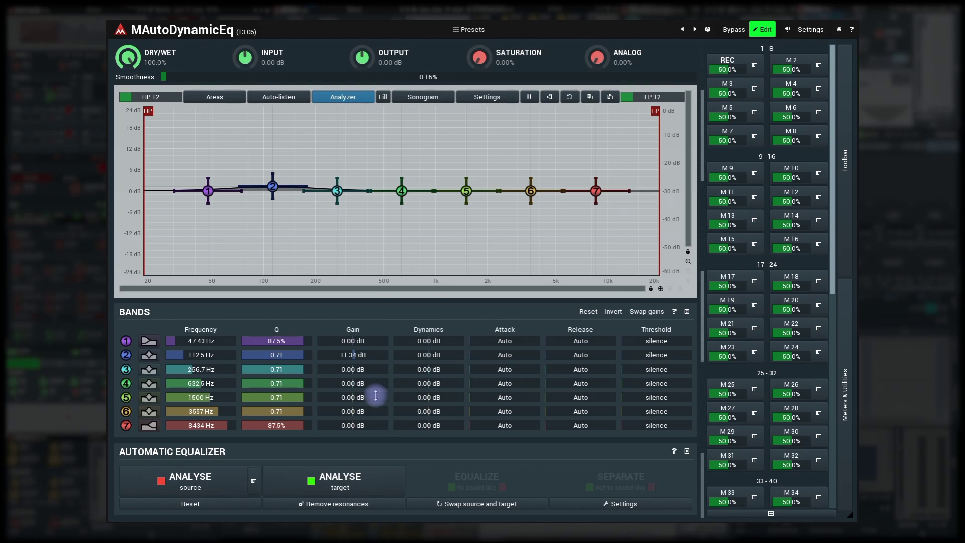
mouse_move(371, 397)
mouse_down()
mouse_move(371, 452)
mouse_move(377, 397)
mouse_up()
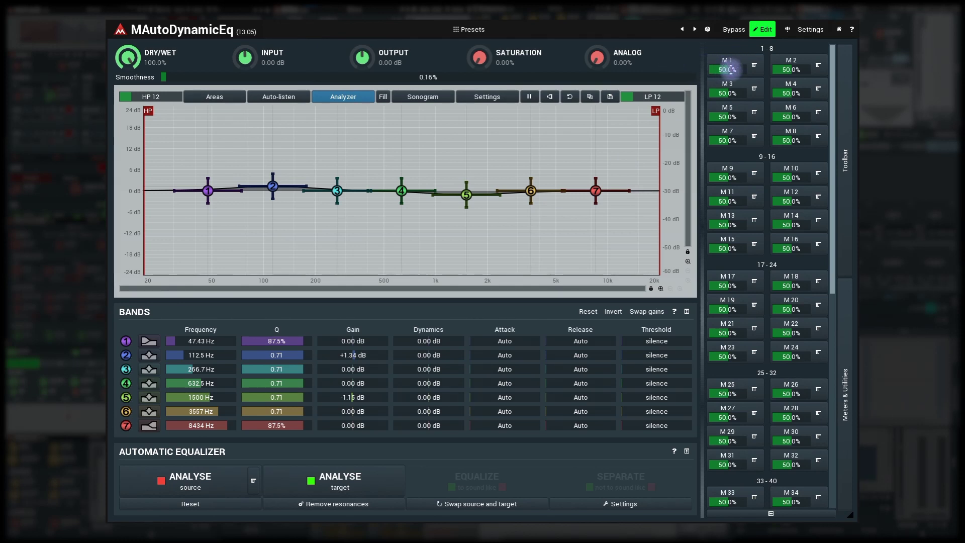
- Sweep M1 to 52.8%, pushing band 2 to +11.36 dB while band 5 dips deeply
mouse_move(727, 69)
mouse_down()
mouse_move(727, 103)
mouse_move(727, 40)
mouse_move(727, 103)
mouse_move(727, 68)
mouse_up()
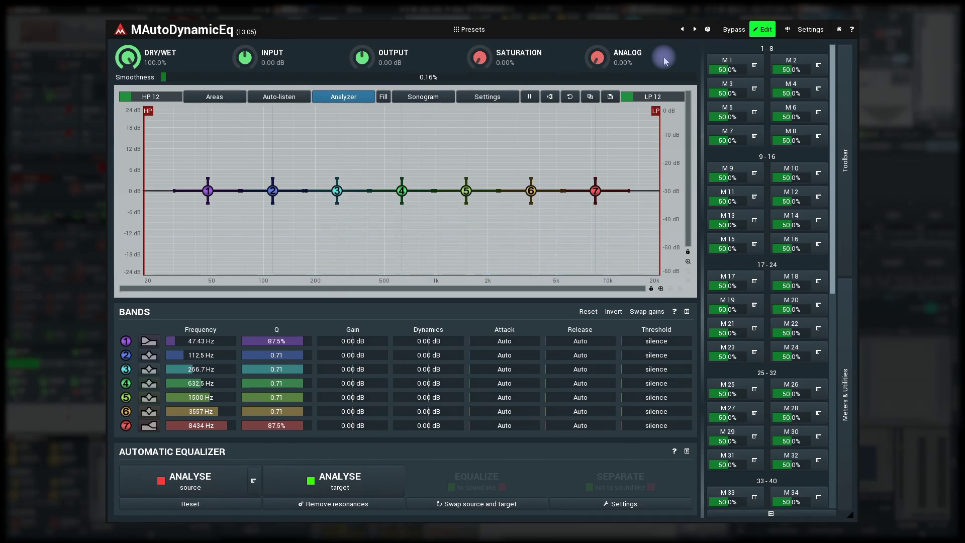
- Analyse the target audio and turn its resonances into seven Q 10.00 notches of about -18 dB
click(380, 490)
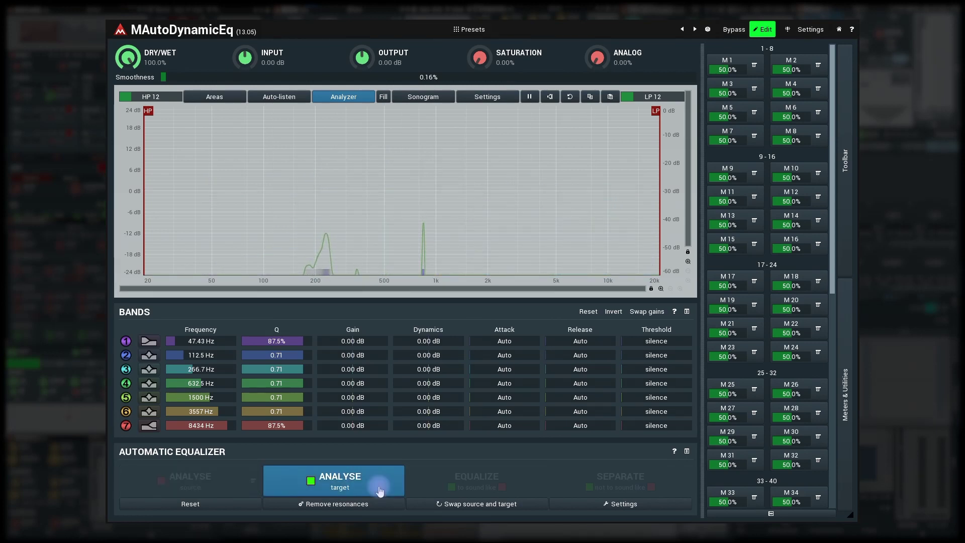
click(380, 490)
click(373, 503)
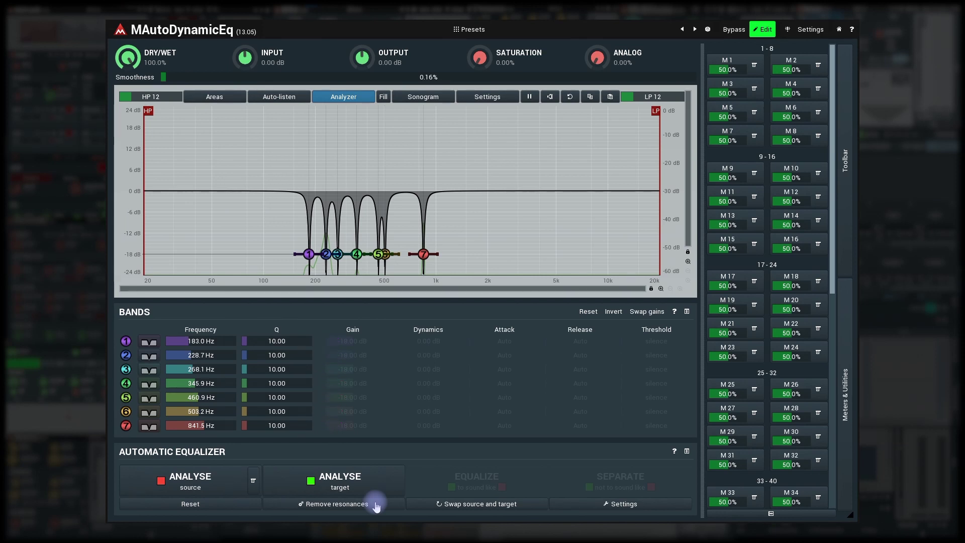
- Learn band 1's Q of 20.00 into M1, then raise M1 to widen all seven notches
click(736, 63)
click(737, 68)
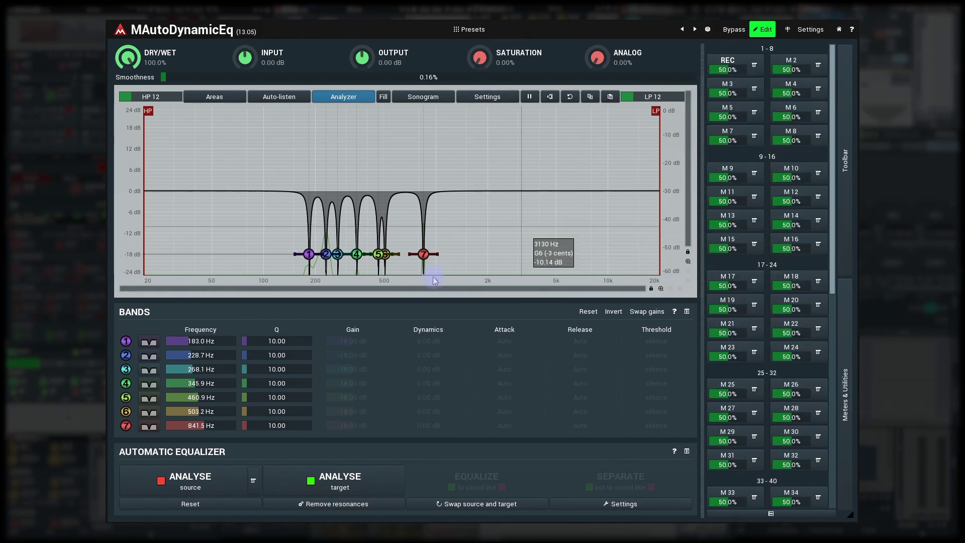
drag(295, 340, 302, 426)
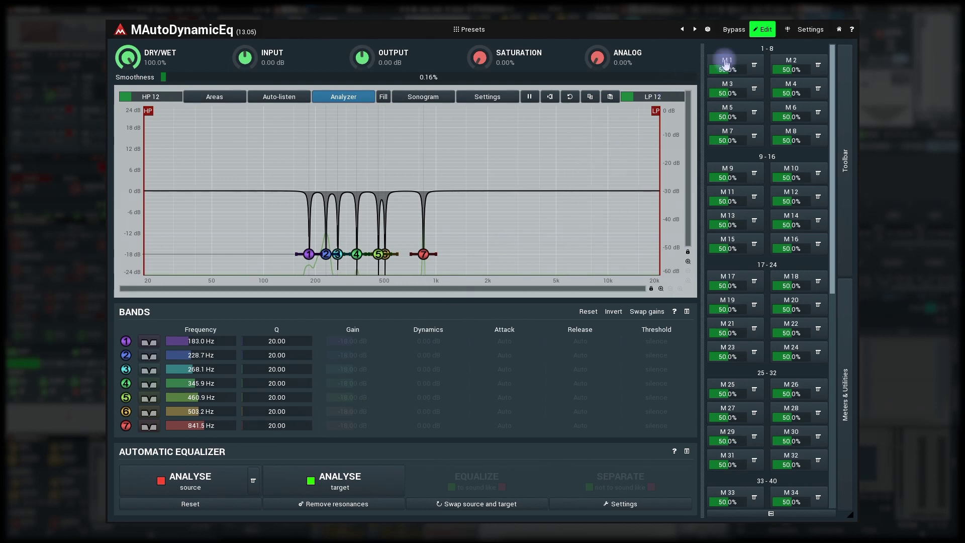
drag(730, 68, 730, 116)
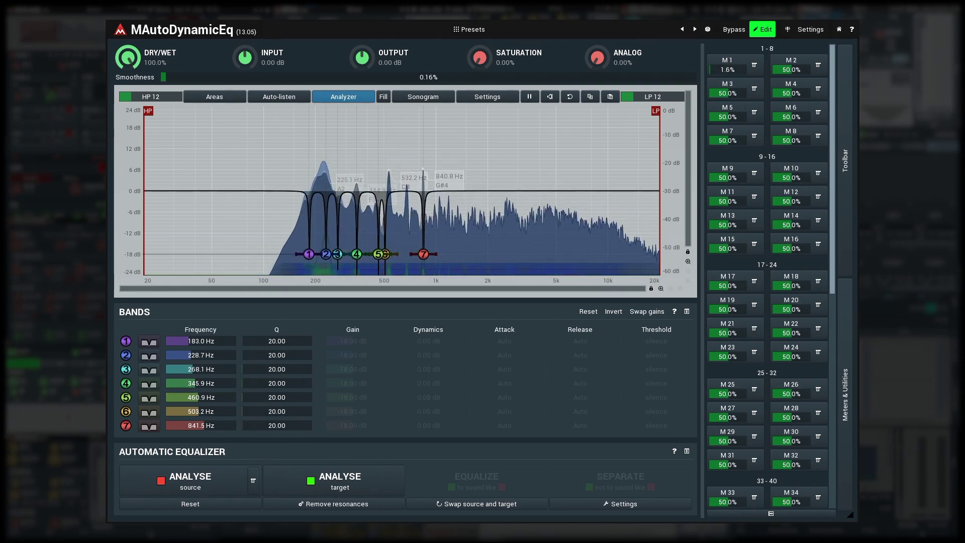
drag(727, 69, 726, 101)
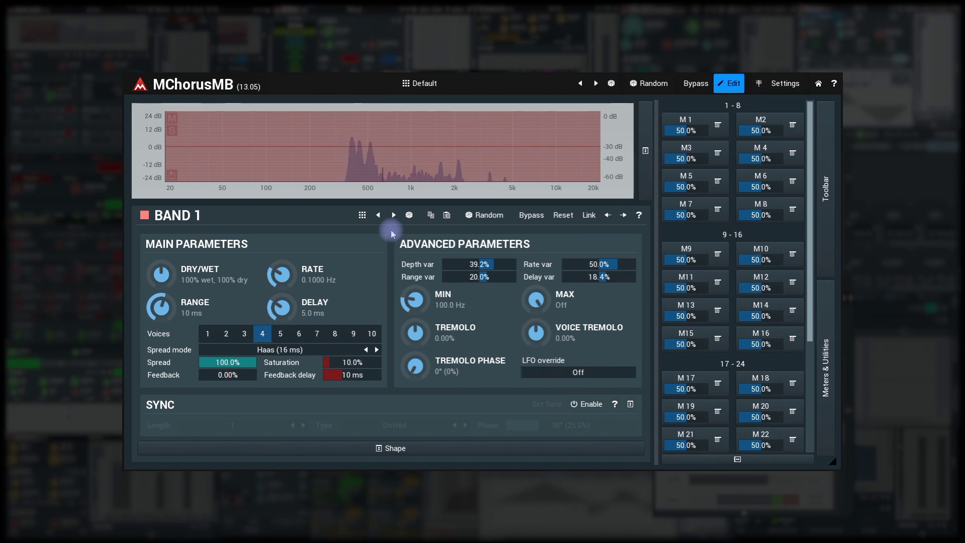
- Sweep band 1's chorus rate above 1 Hz and back down to 0.0859 Hz
drag(281, 274, 280, 257)
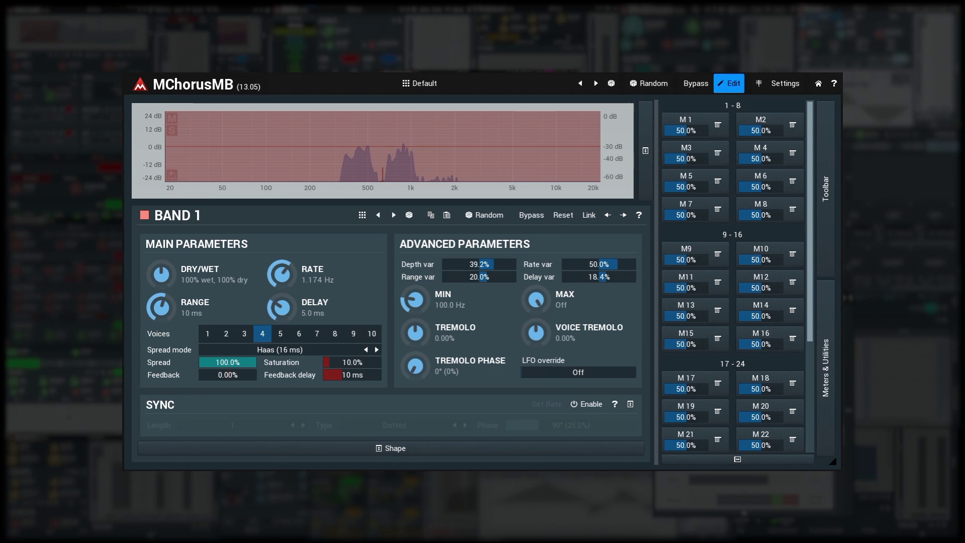
mouse_move(281, 274)
mouse_down()
mouse_move(281, 287)
mouse_move(283, 274)
mouse_up()
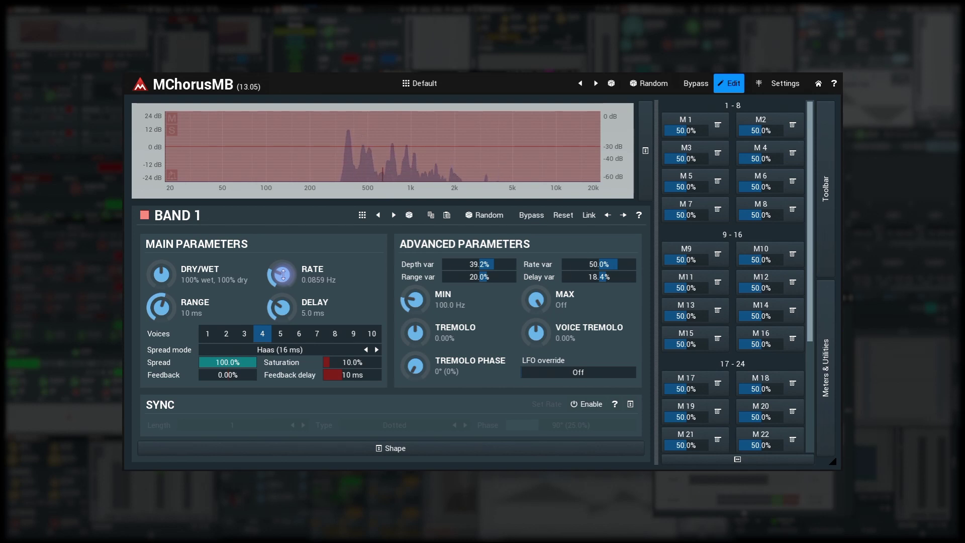
- Learn band 1's Rate and Range into M1, then set M1 to 41.2% (0.0730 Hz, 1.3 ms)
click(718, 125)
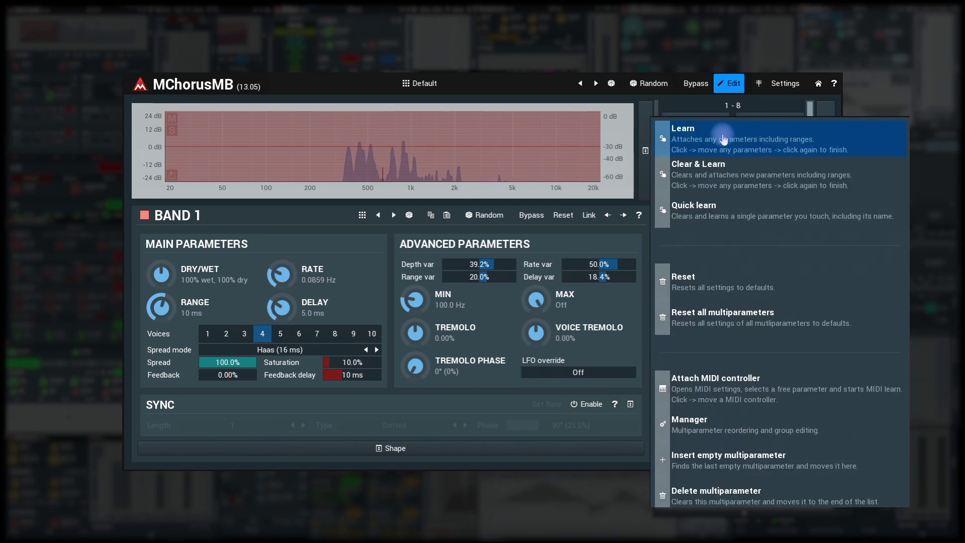
click(723, 139)
drag(280, 273, 281, 286)
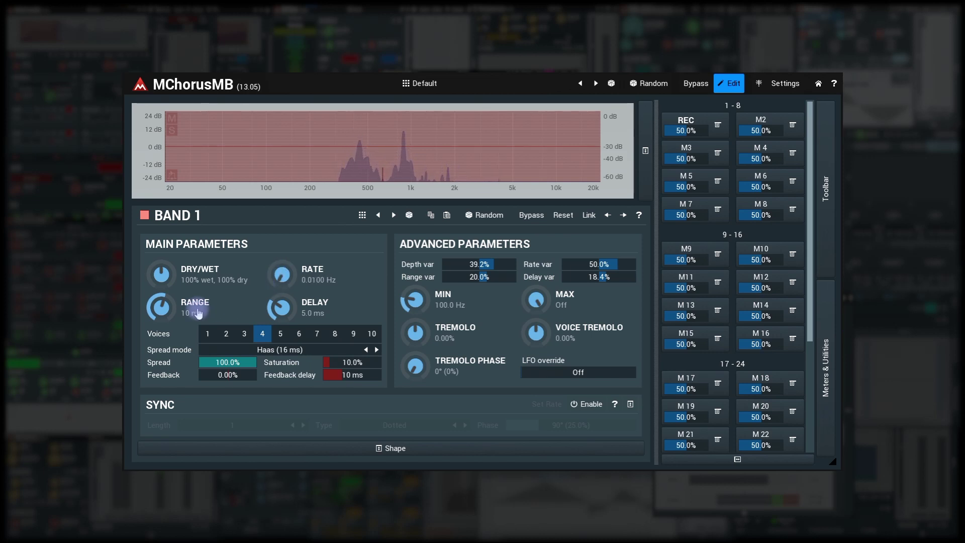
mouse_move(197, 313)
mouse_down()
mouse_move(198, 303)
mouse_move(198, 321)
mouse_up()
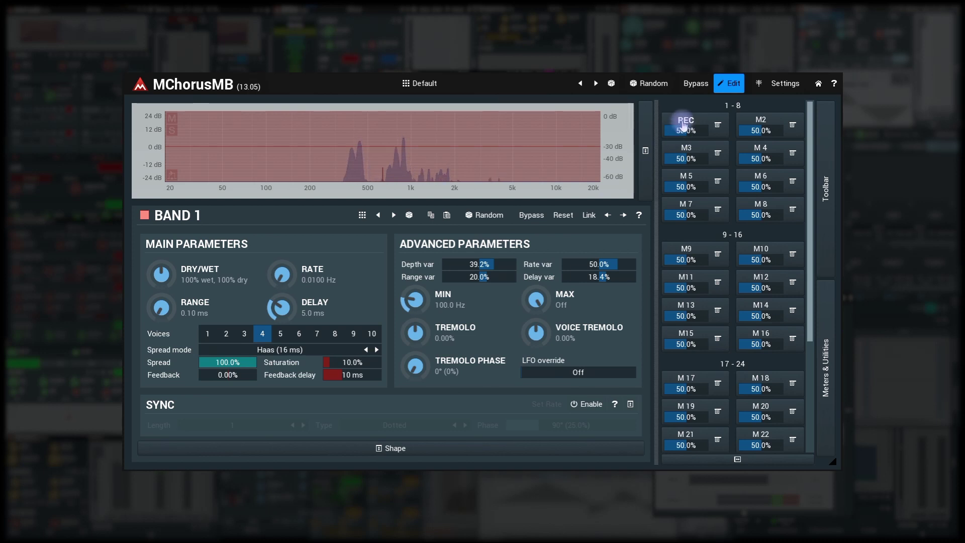
click(683, 124)
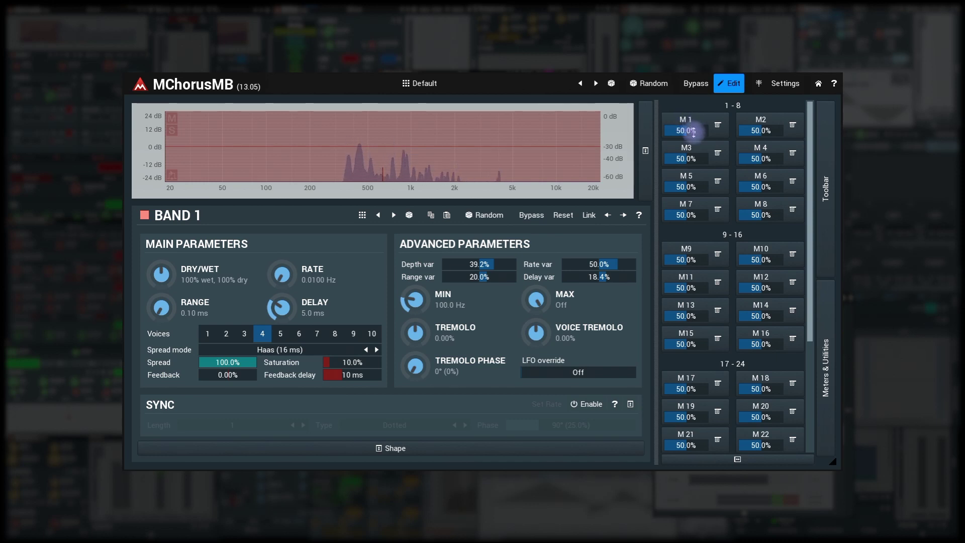
drag(693, 132, 694, 181)
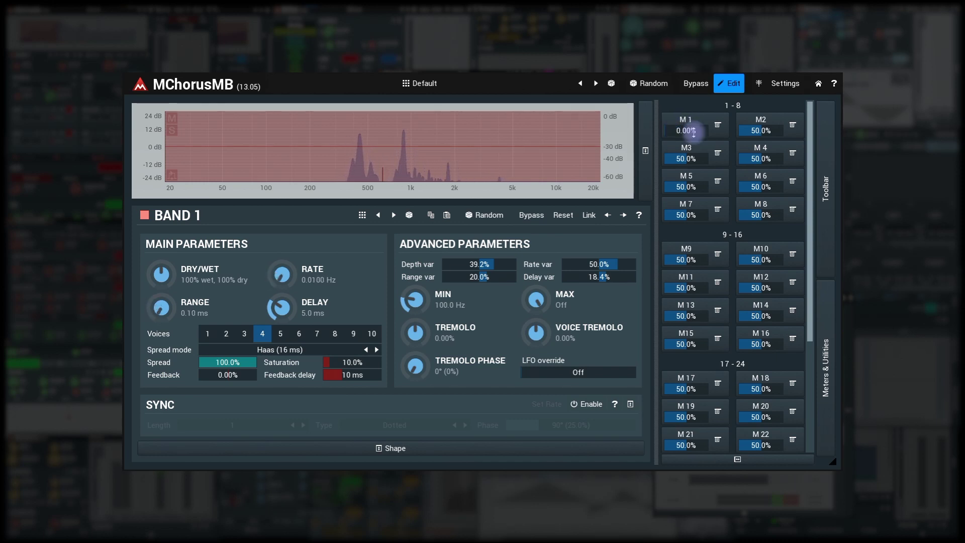
drag(693, 132, 694, 98)
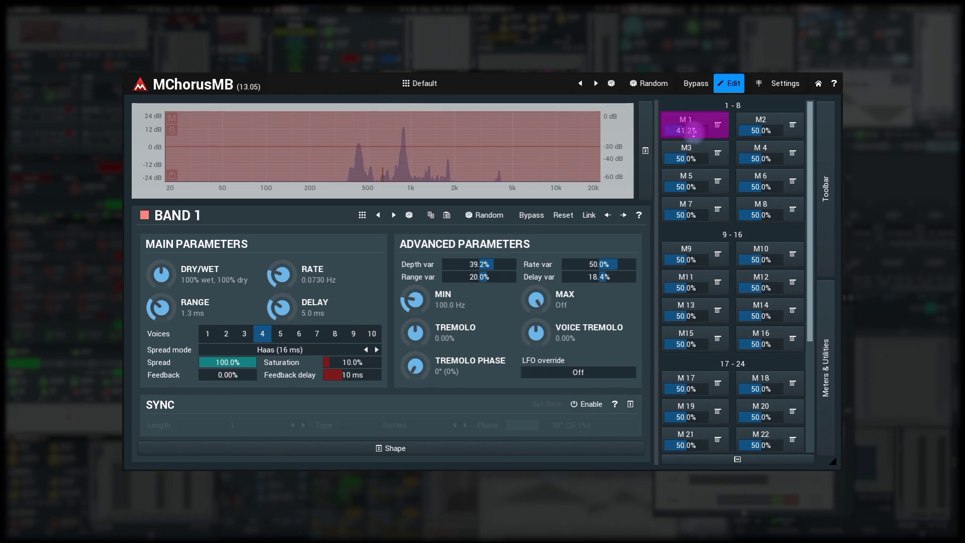
- In the Multiparameter 1 editor, collapse Appearance and invert the Range link spanning 0.10–43 ms
click(695, 122)
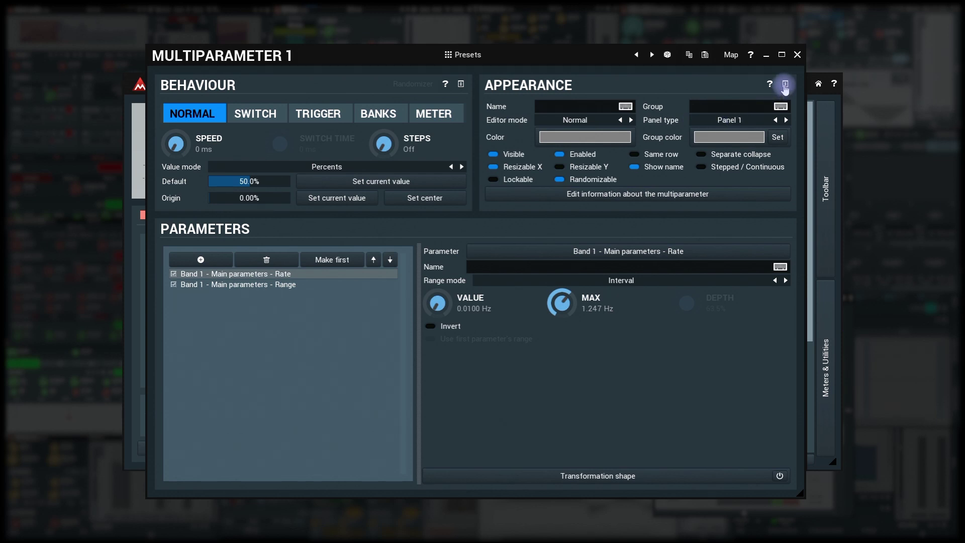
click(785, 85)
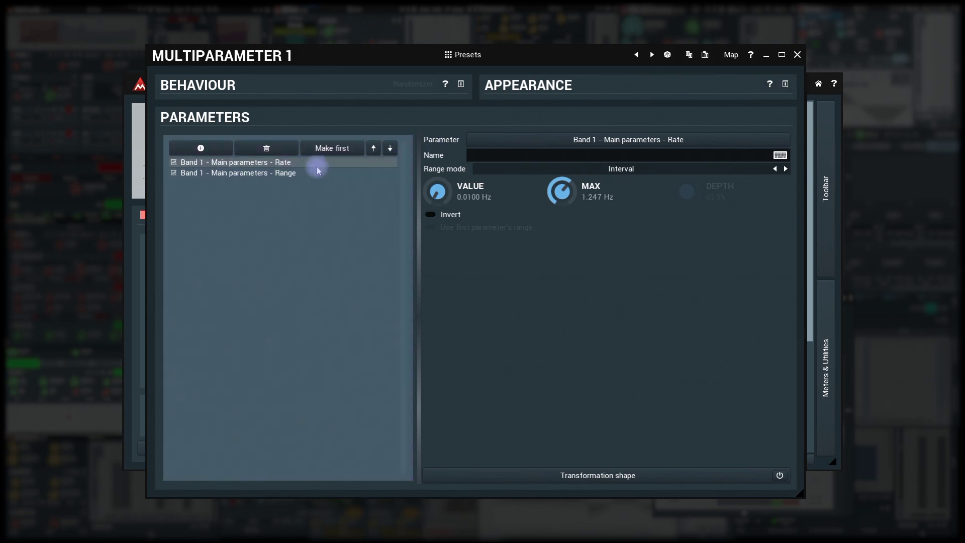
click(292, 174)
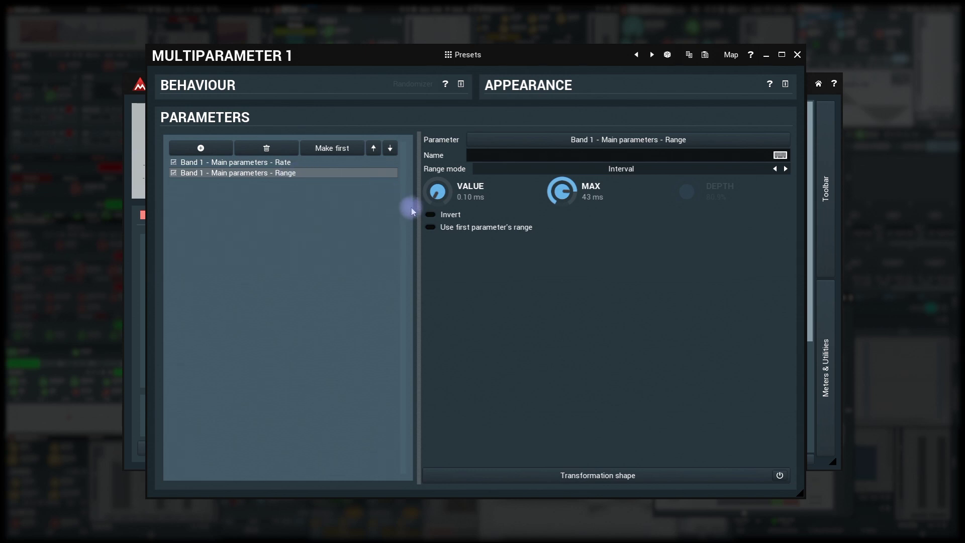
click(430, 216)
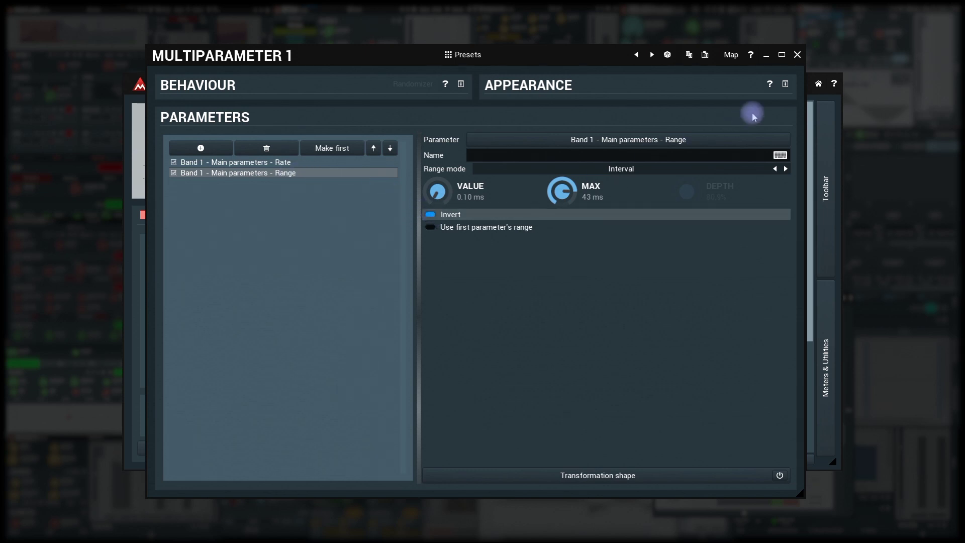
- Close the editor, drop M1 to 0%, then raise it through 14%, 32%, 58.4% and 68%
click(797, 54)
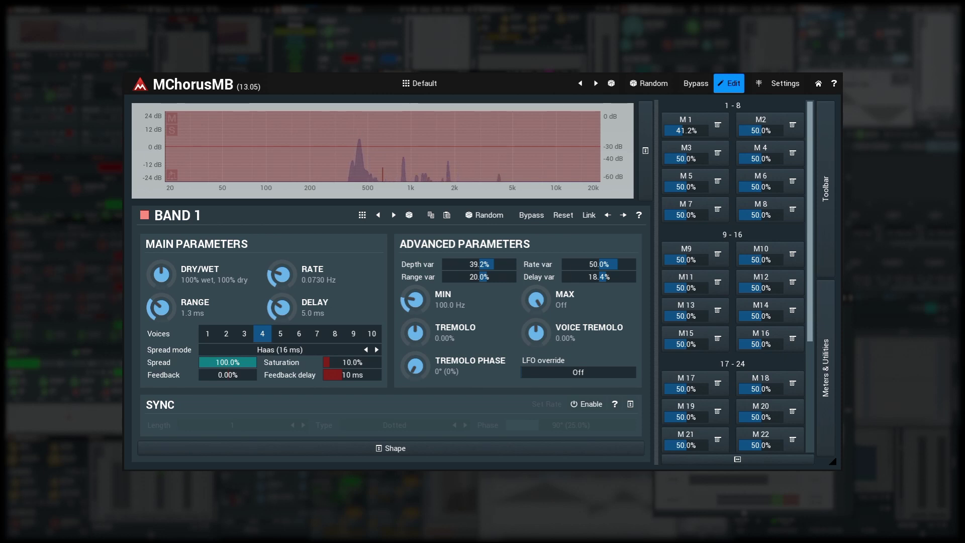
click(690, 127)
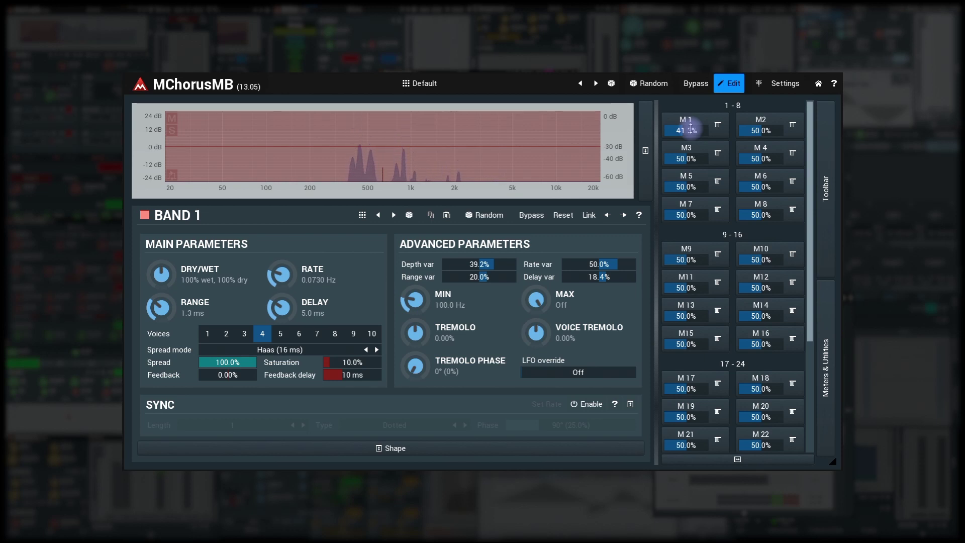
drag(690, 127, 691, 156)
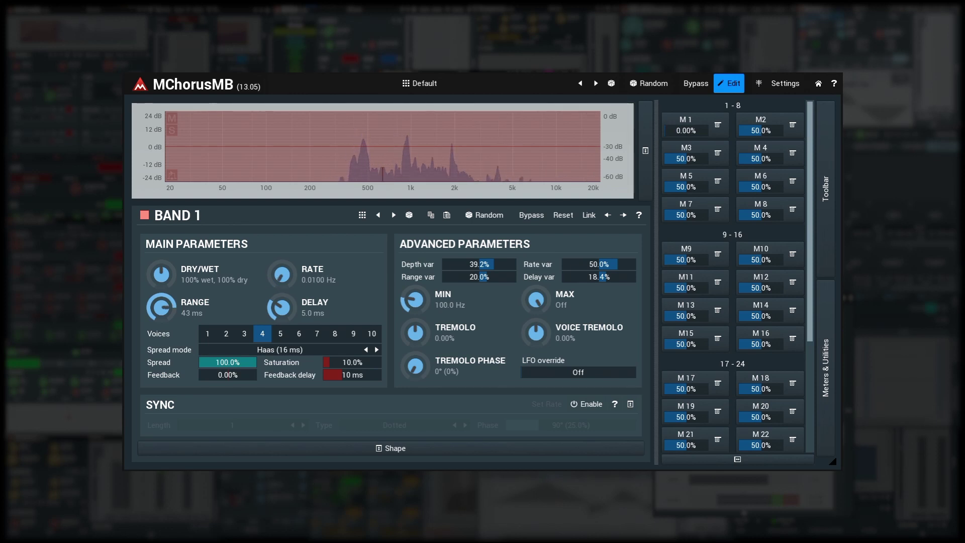
drag(686, 130, 686, 118)
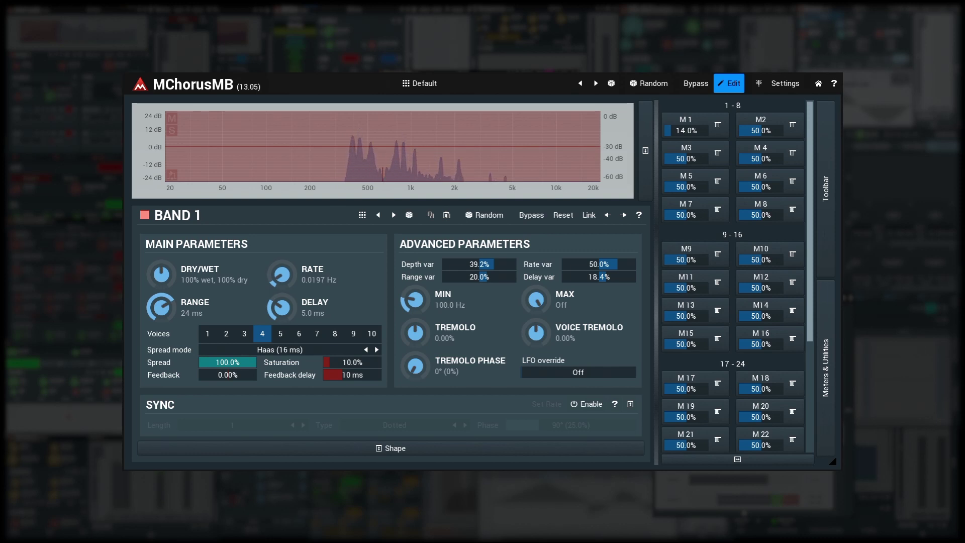
drag(686, 130, 686, 115)
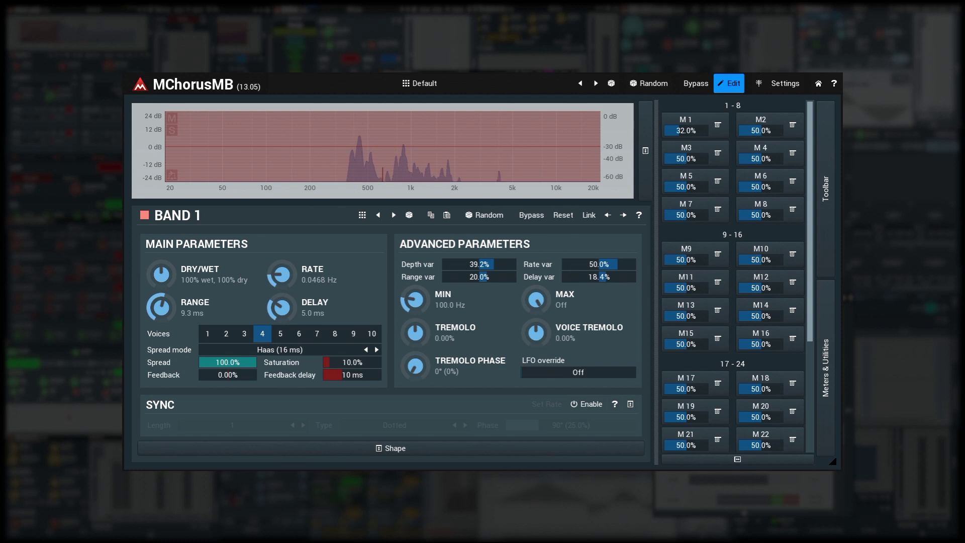
drag(686, 130, 686, 108)
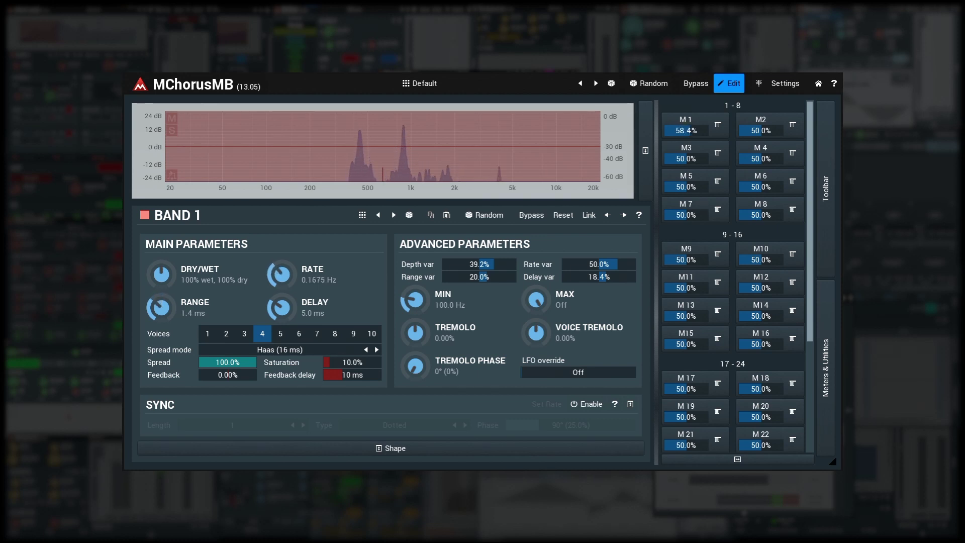
drag(686, 130, 690, 118)
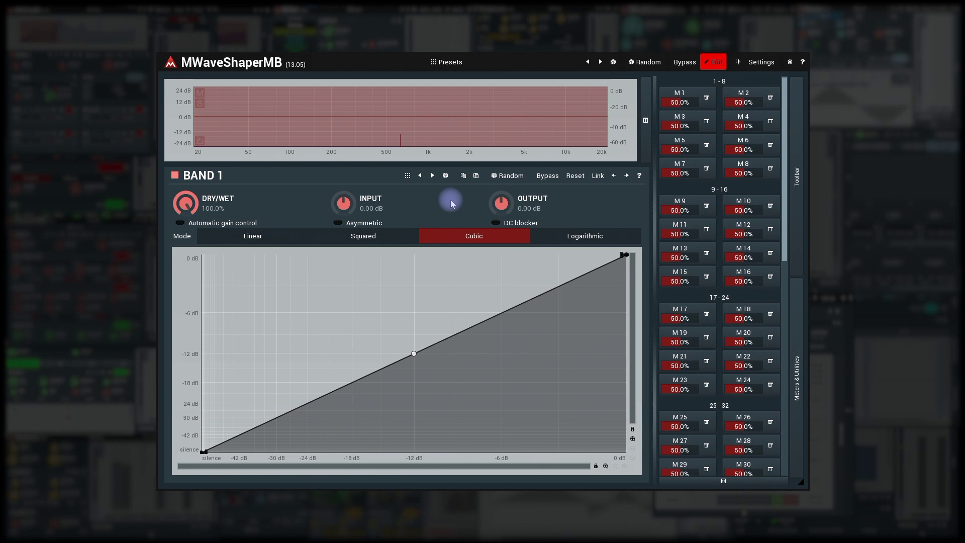
- Add six alternating peak and dip nodes to band 1's curve, the last near -4.47 dB input
click(262, 297)
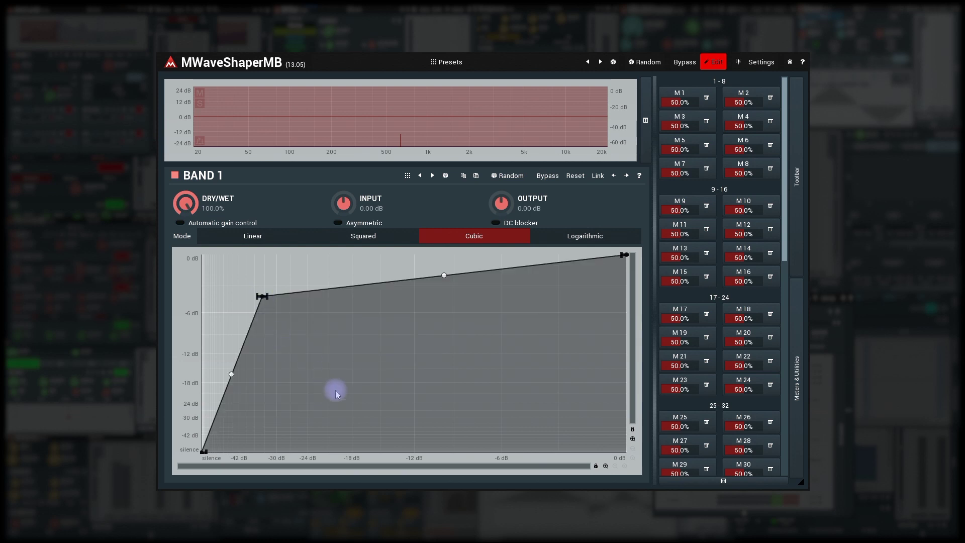
click(335, 393)
click(384, 285)
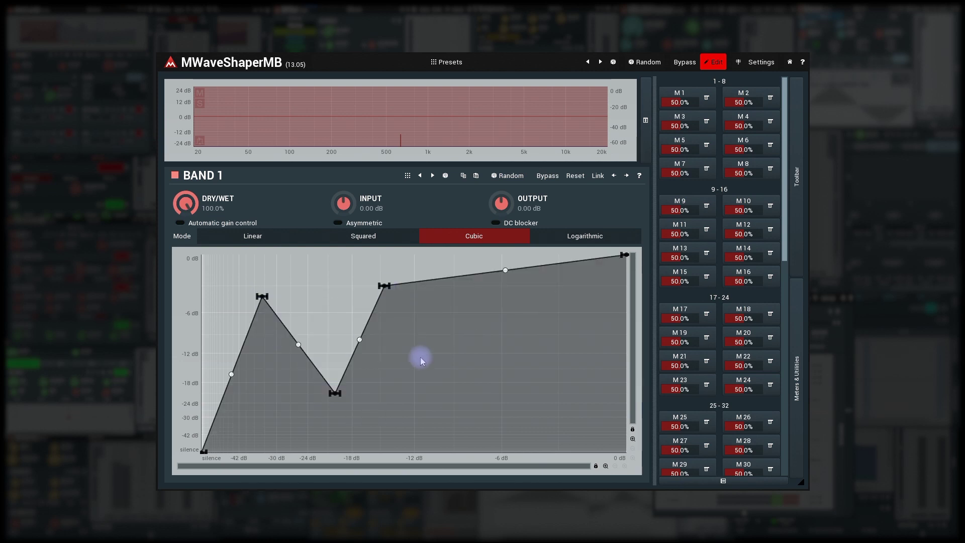
click(436, 397)
click(476, 286)
click(531, 377)
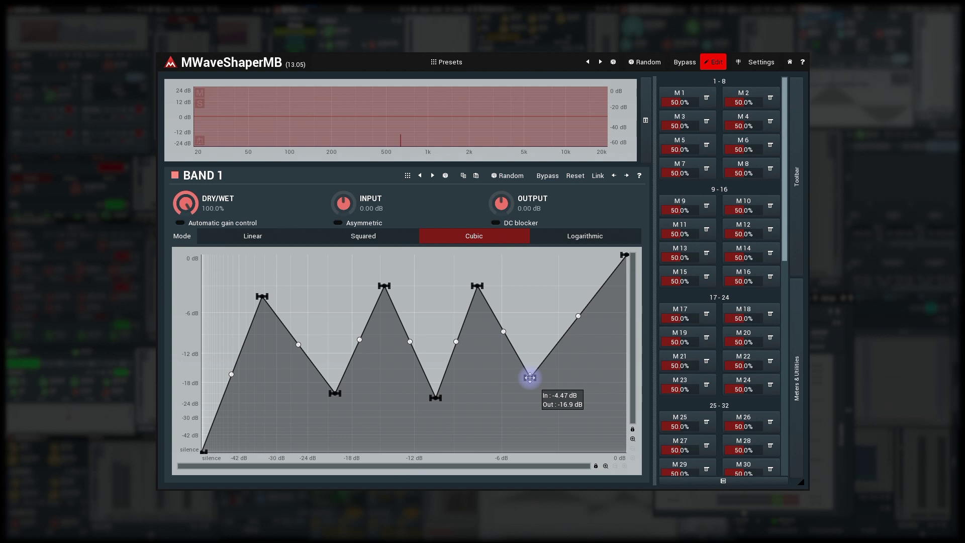
- Learn new positions of band 1's six curve nodes into M1, then lower M1 to 8.4%
click(706, 99)
click(735, 115)
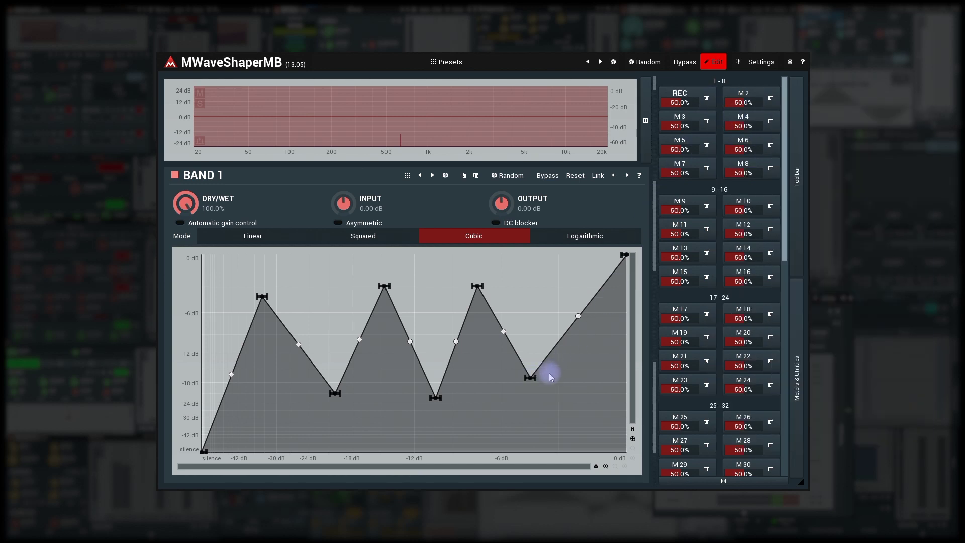
drag(551, 373, 534, 424)
drag(476, 285, 478, 254)
drag(436, 398, 430, 261)
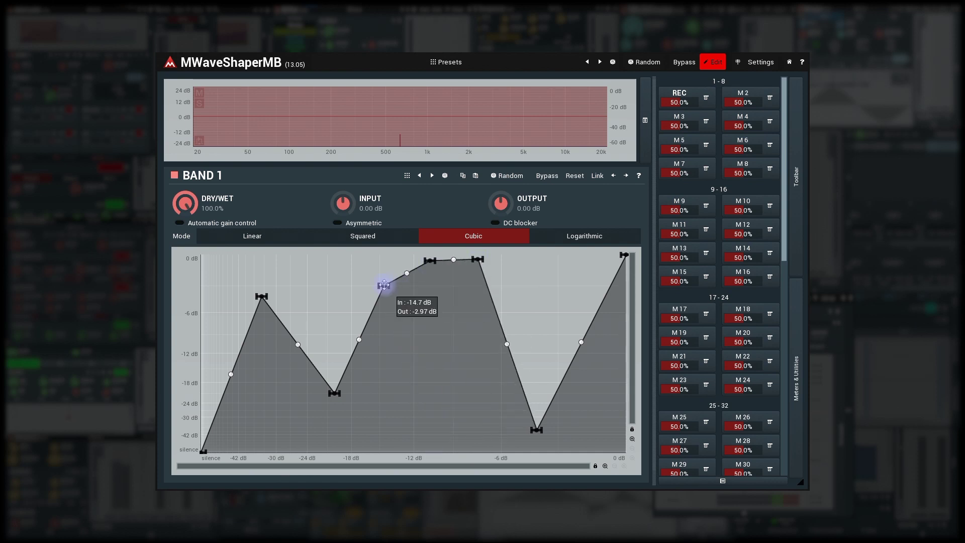
drag(385, 285, 377, 382)
drag(379, 337, 380, 279)
drag(334, 393, 330, 262)
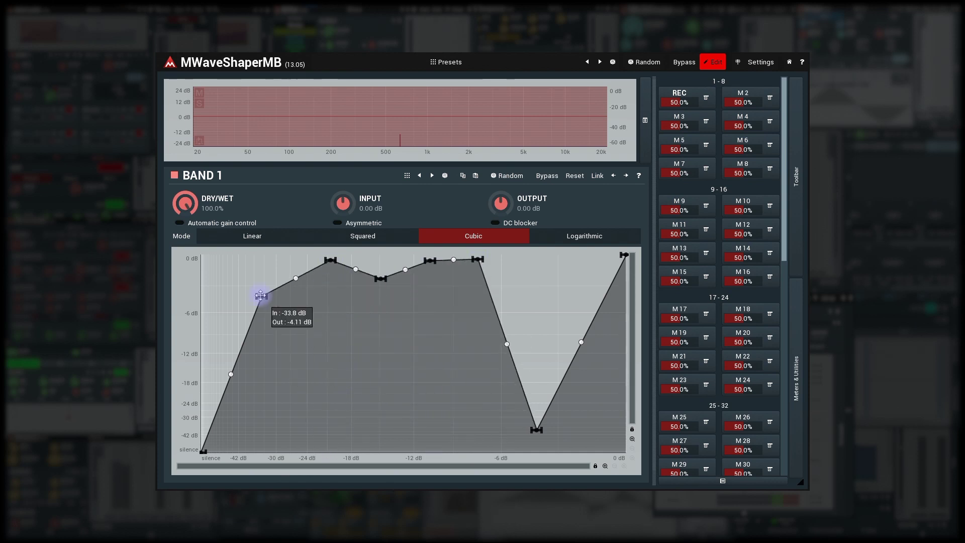
drag(262, 296, 257, 267)
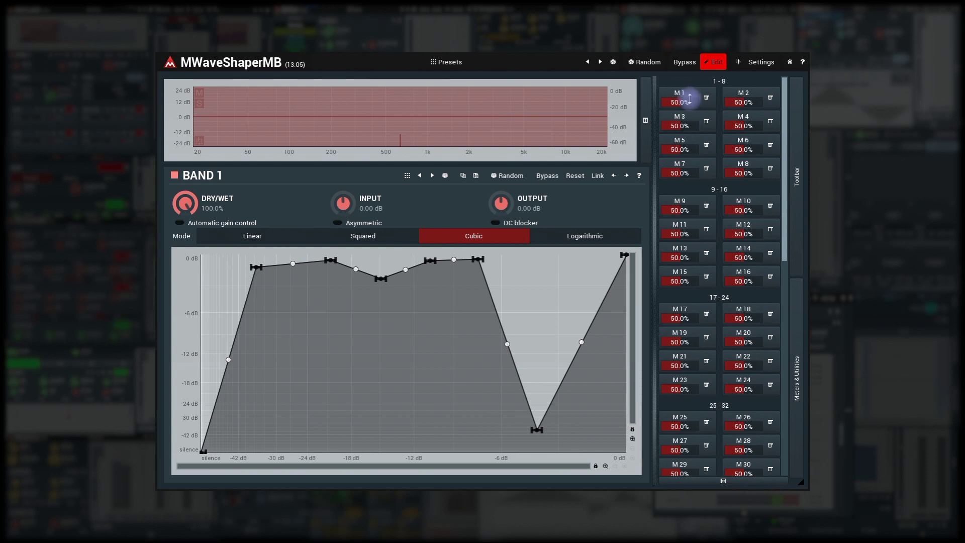
mouse_move(682, 96)
mouse_down()
mouse_move(683, 133)
mouse_move(683, 68)
mouse_move(690, 100)
mouse_up()
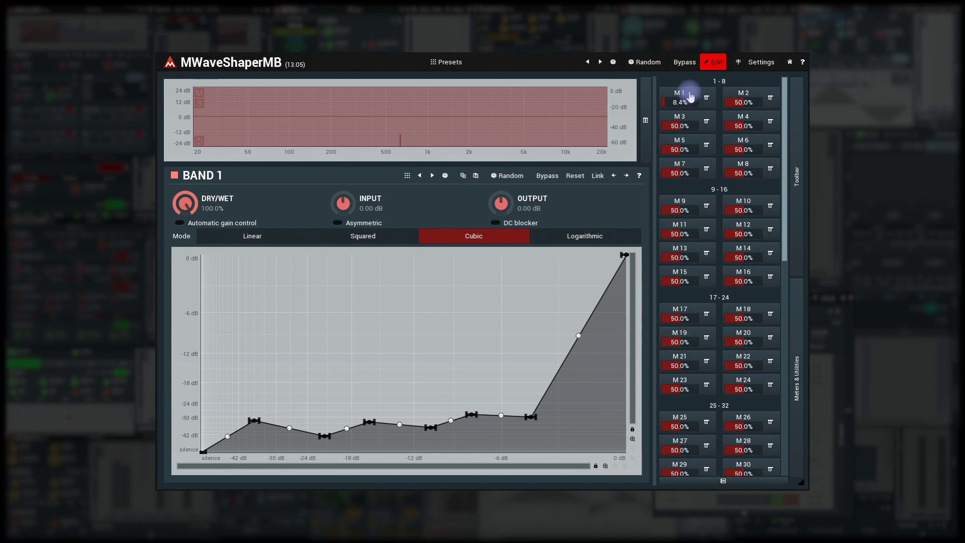
- In M1's editor, delete the Point 7 to Point 2 X links from the parameter list
click(690, 96)
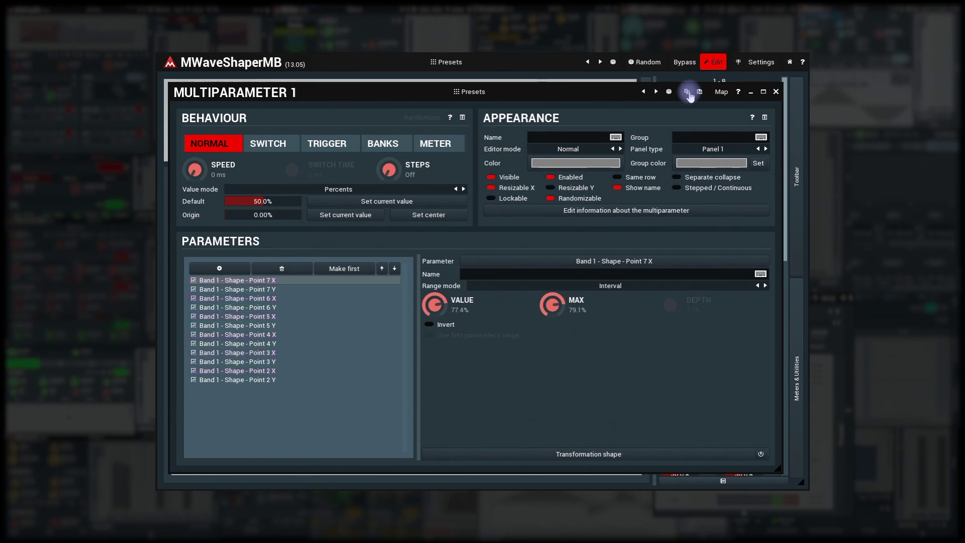
click(294, 268)
click(290, 270)
click(291, 270)
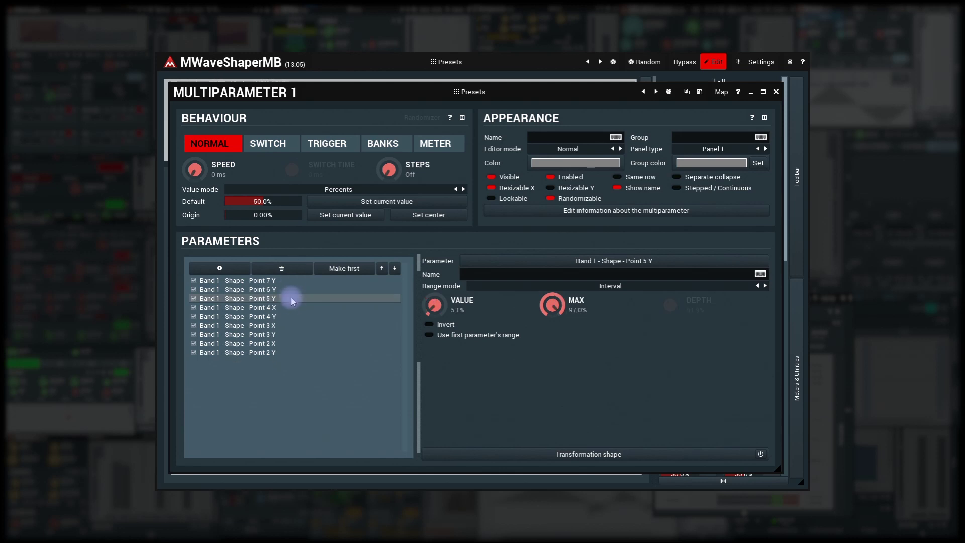
click(291, 270)
click(292, 270)
click(293, 270)
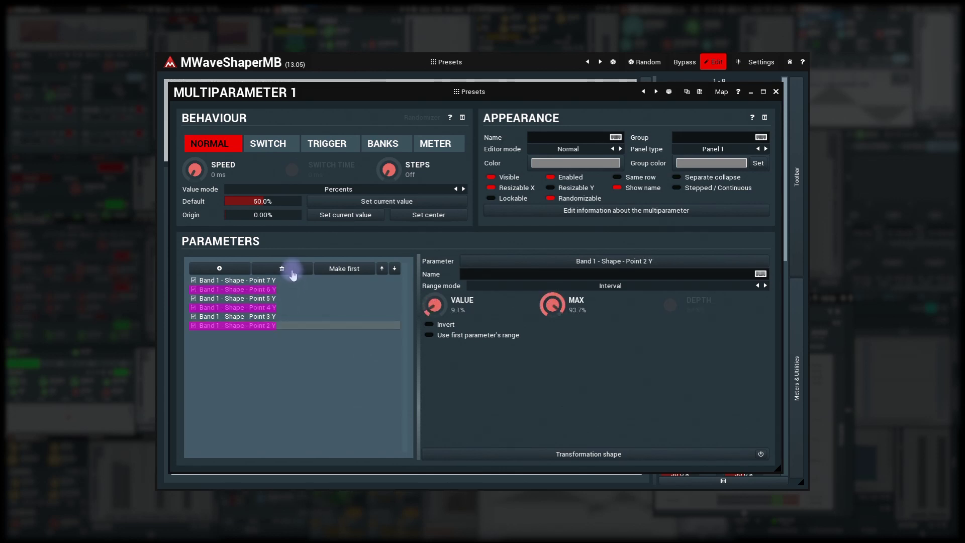
- Check the ranges of the remaining Point 6, Point 4 and Point 2 Y links
click(290, 290)
click(287, 307)
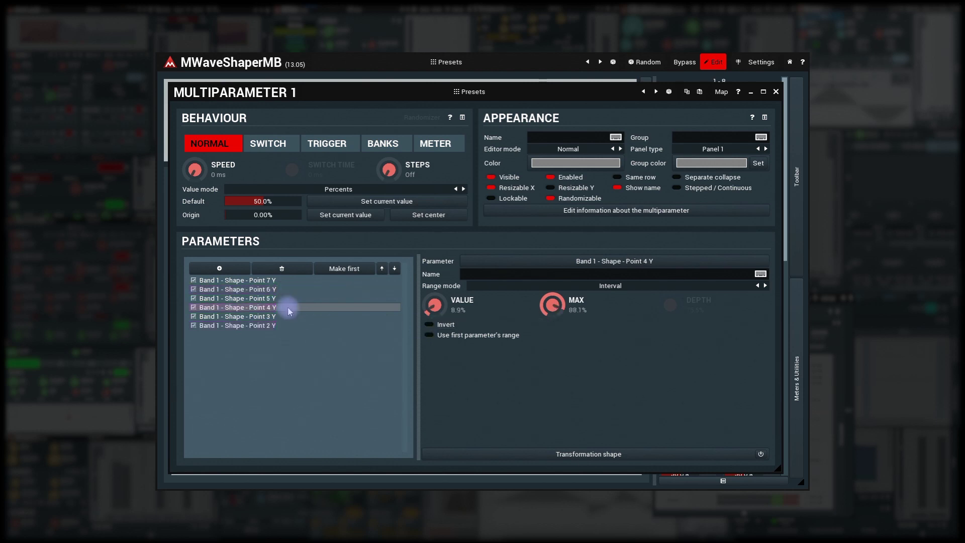
click(296, 325)
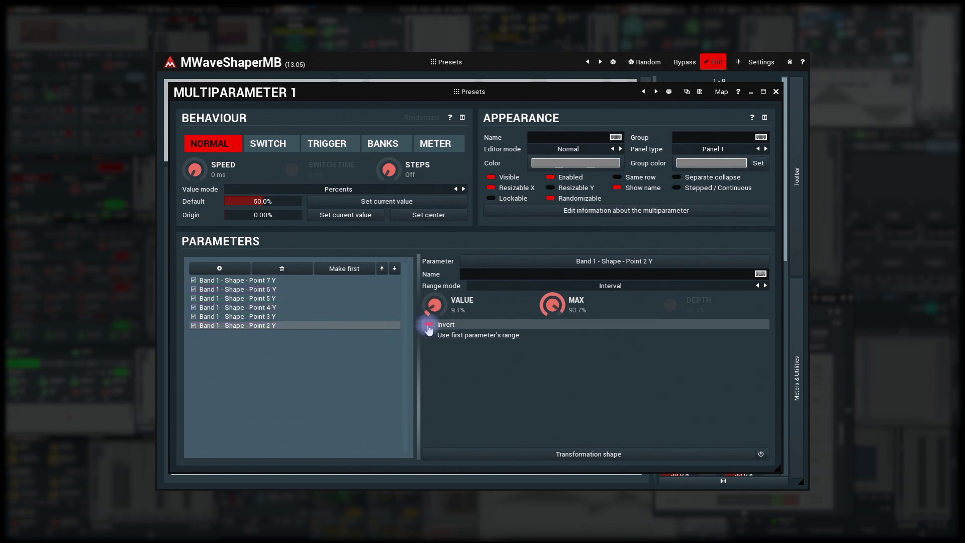
- Sweep M1 down to 0% and back to about 44% to see points move only vertically
click(775, 91)
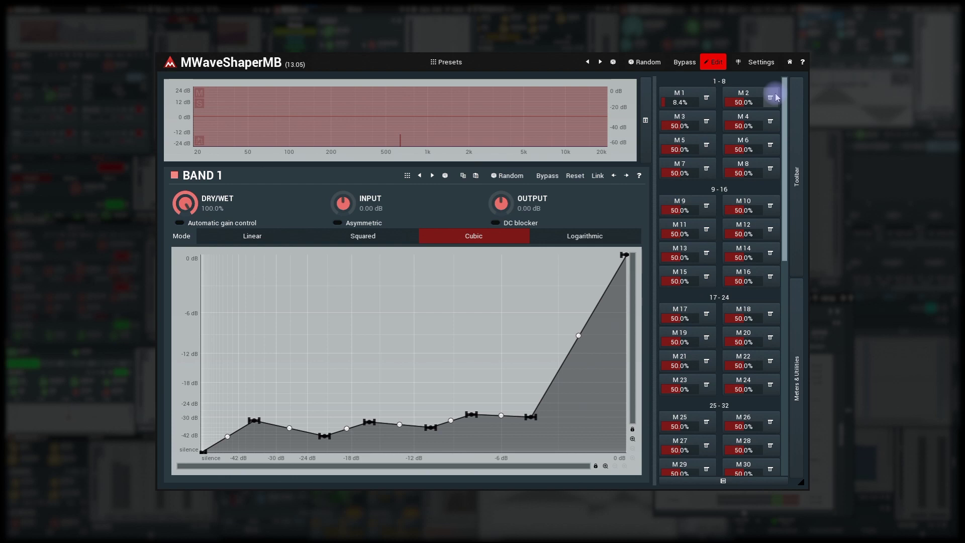
mouse_move(705, 104)
mouse_down()
mouse_move(683, 103)
mouse_move(744, 103)
mouse_move(690, 100)
mouse_up()
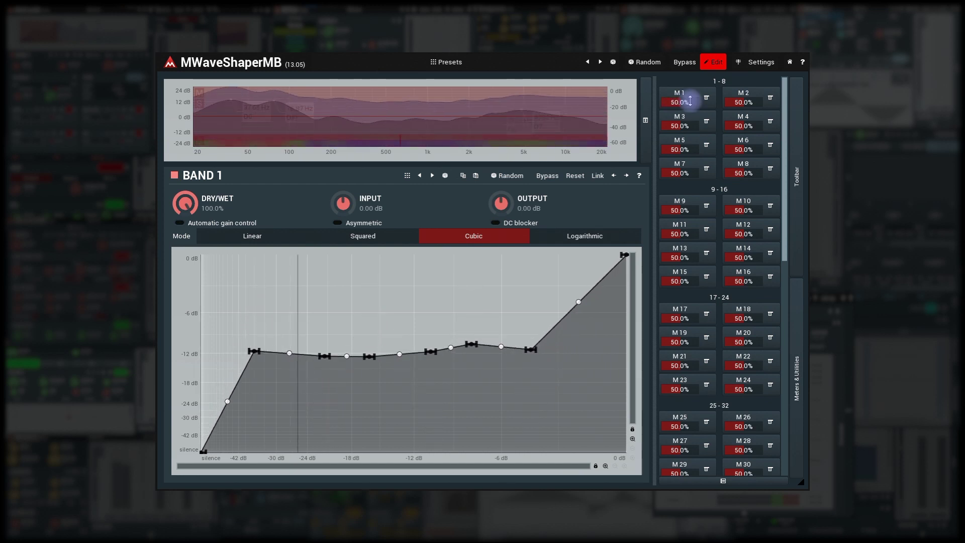
mouse_move(690, 101)
mouse_down()
mouse_move(683, 105)
mouse_move(689, 92)
mouse_up()
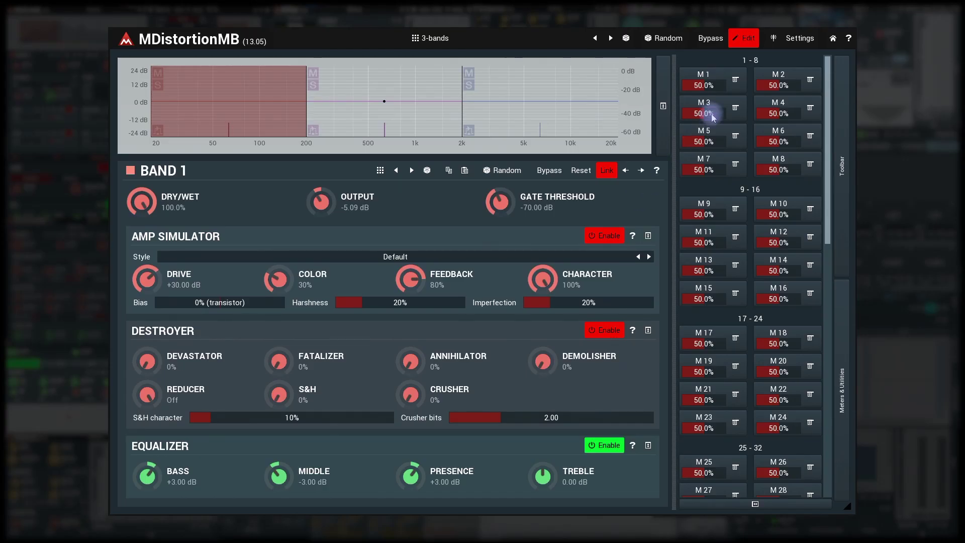
- Quick-learn band 1's amp-simulator Character into M1, sweep it to 100%, and open its menu
click(735, 80)
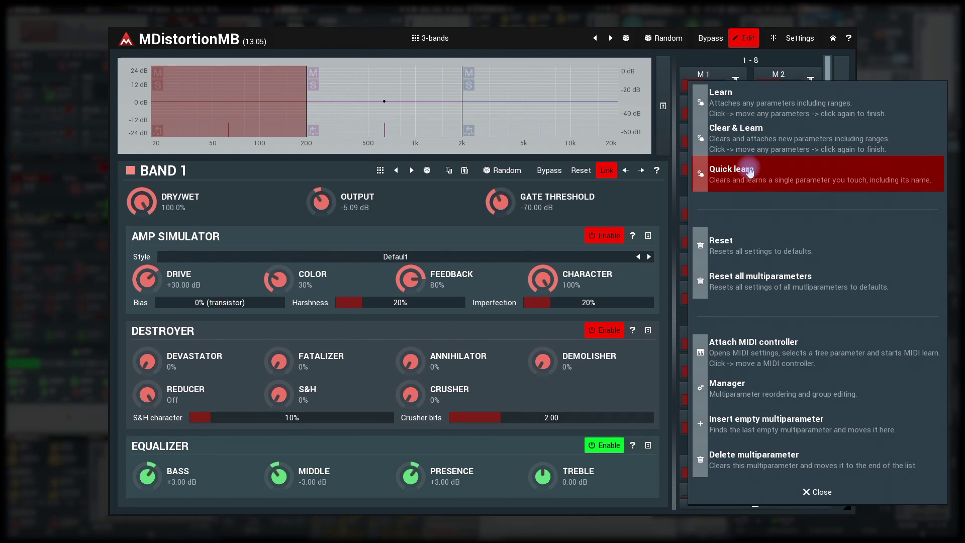
click(749, 172)
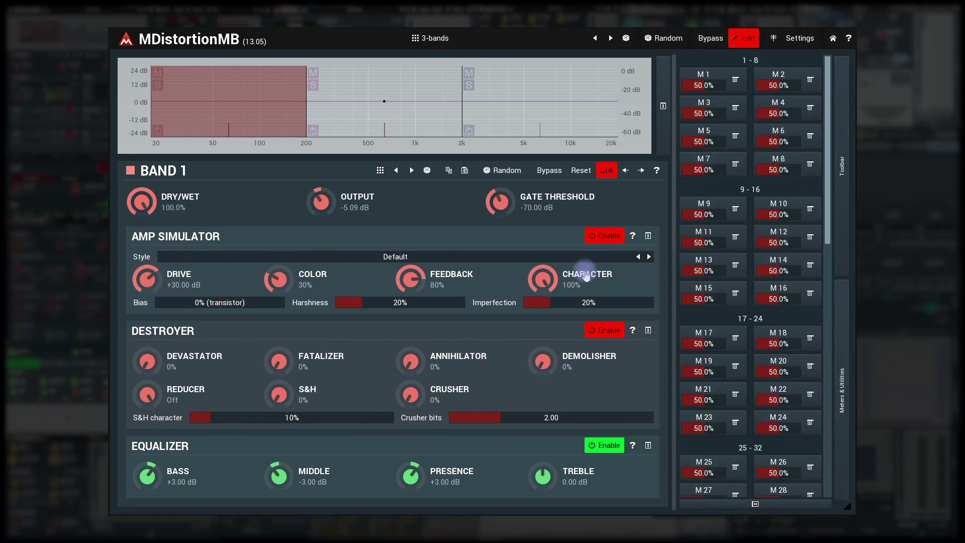
drag(549, 279, 548, 327)
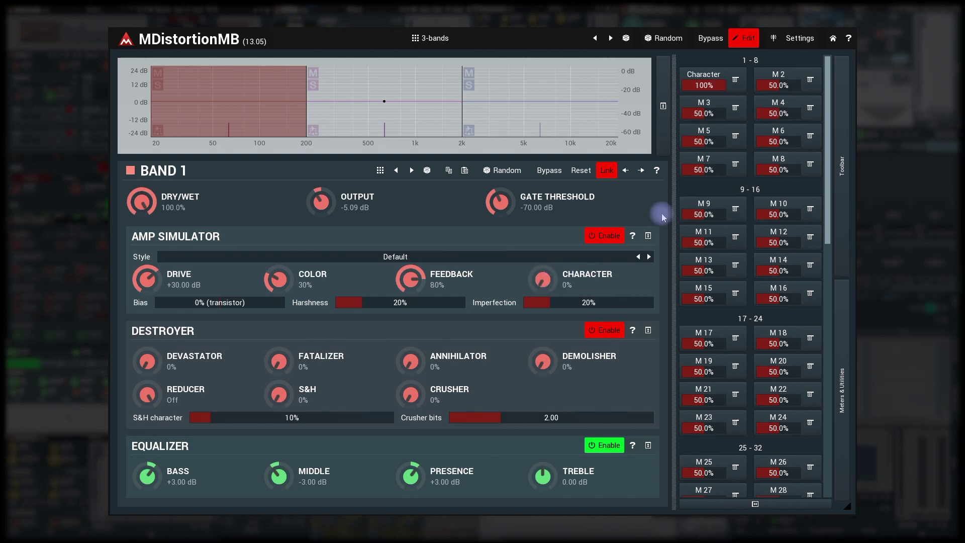
drag(704, 84, 703, 79)
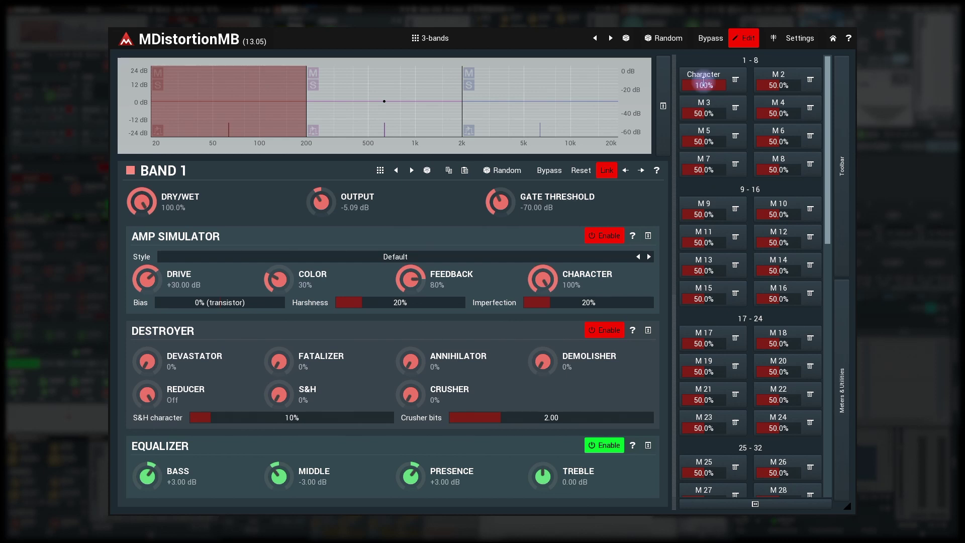
click(735, 80)
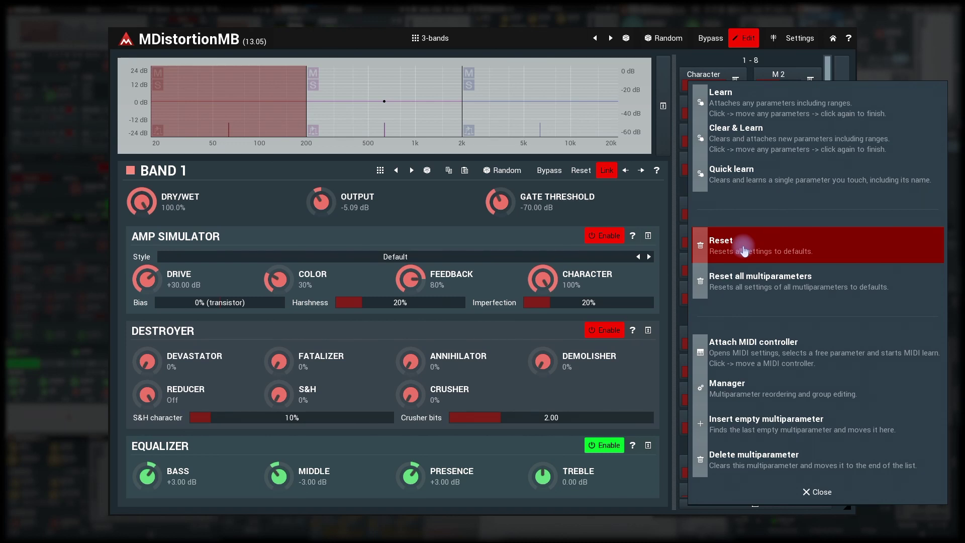
- Reset the first multiparameter, then reset all multiparameters and confirm with Yes
click(744, 250)
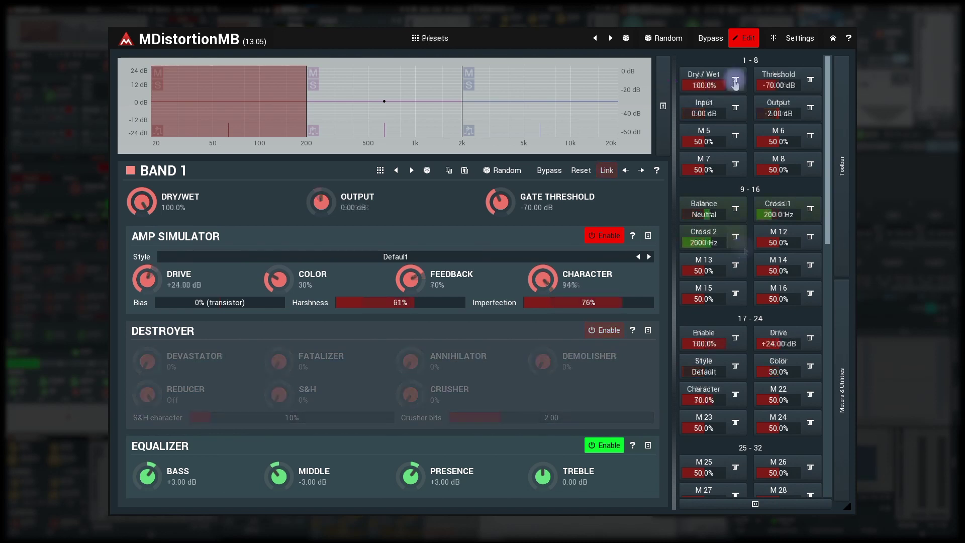
click(735, 80)
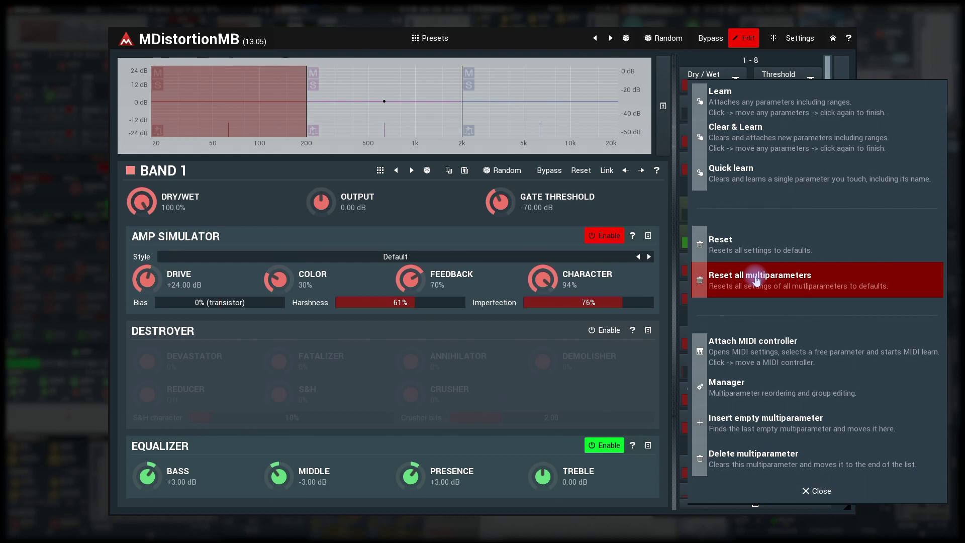
click(756, 280)
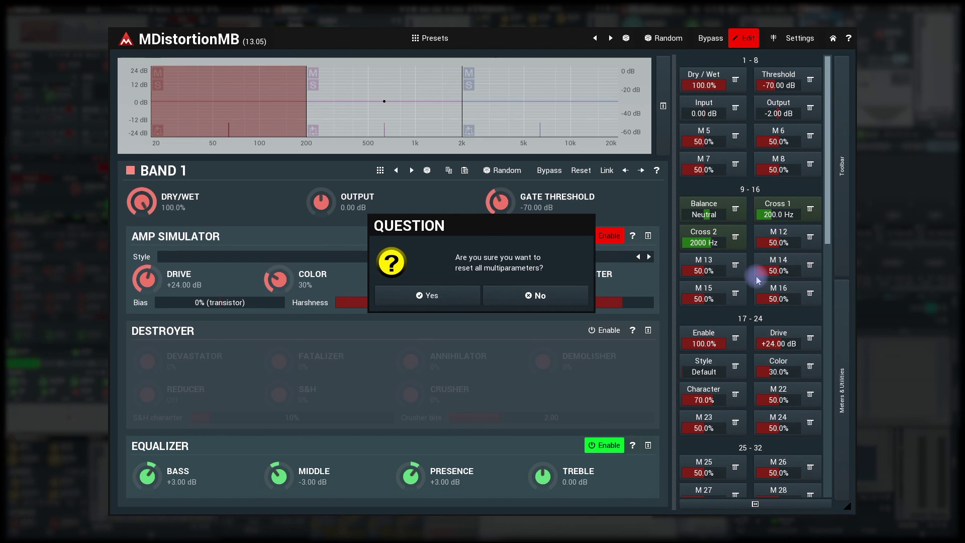
click(452, 296)
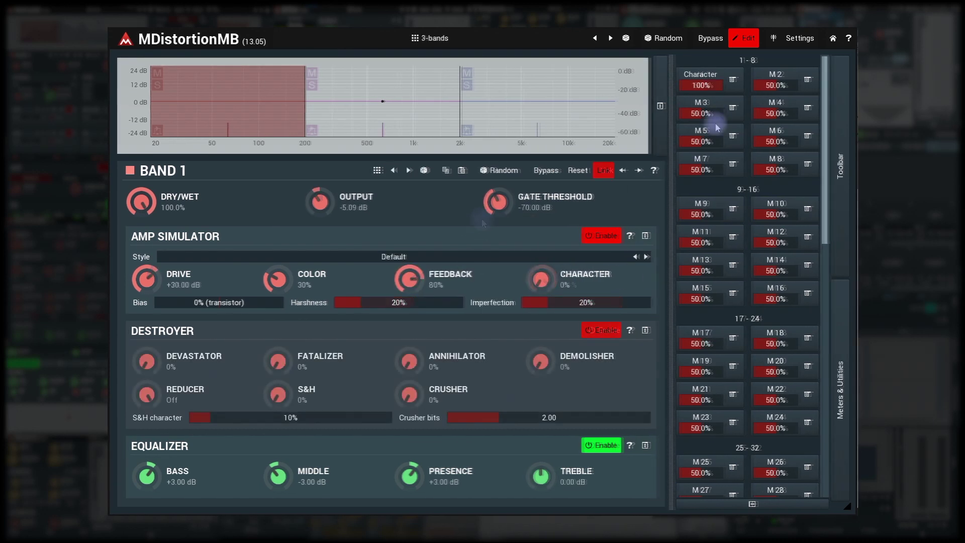
- Attach a MIDI controller to Character, mapping it to Synth 074 Cut-off
click(731, 81)
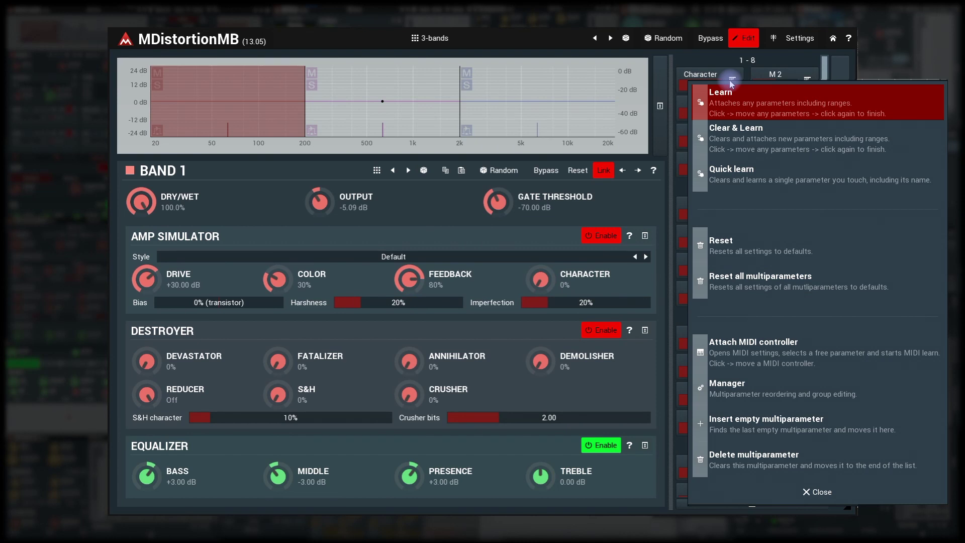
click(762, 349)
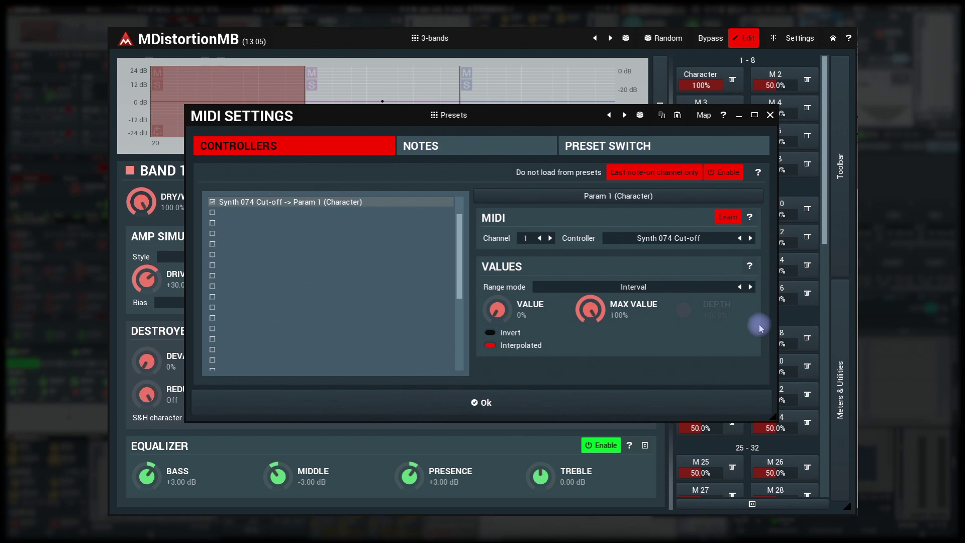
click(769, 115)
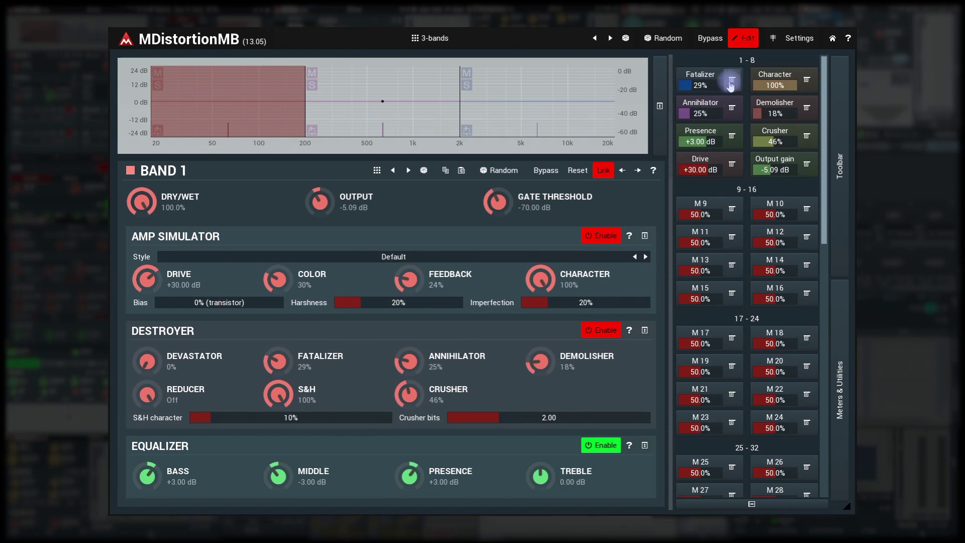
- In the multiparameter Manager, move Presence to third place and delete Output gain
right_click(713, 106)
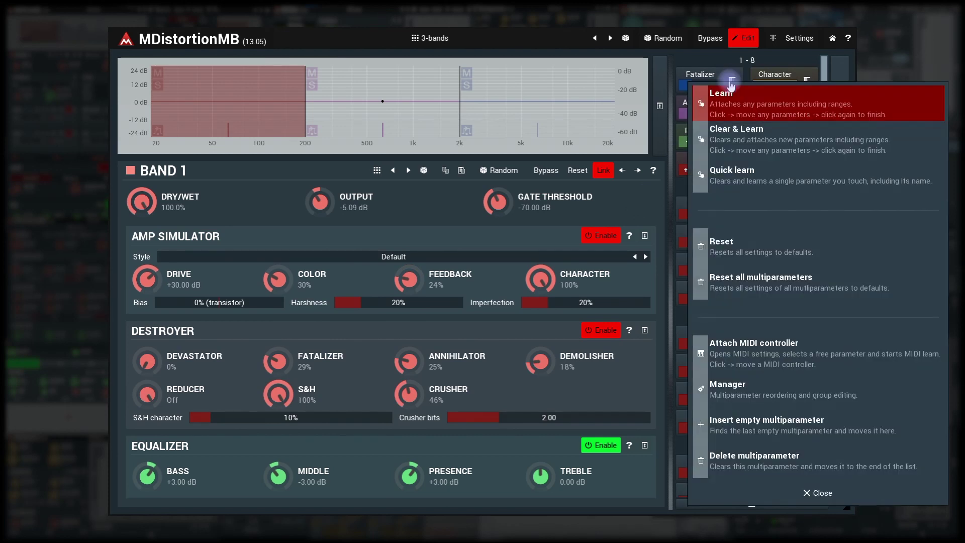
click(743, 398)
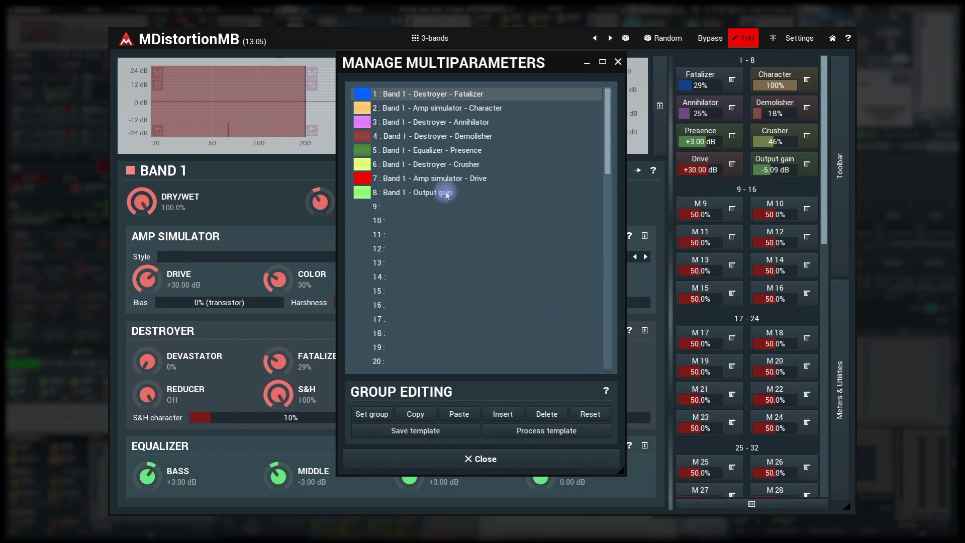
drag(431, 150, 435, 180)
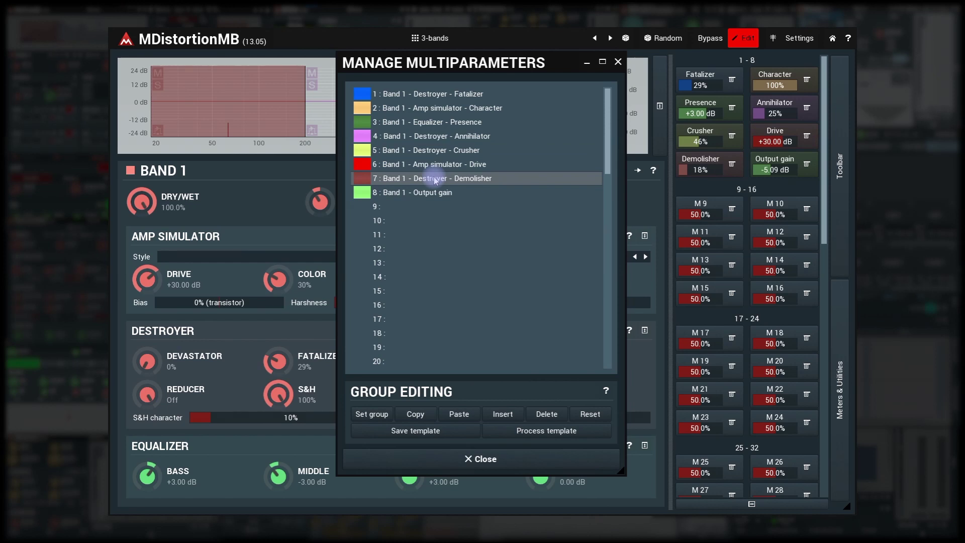
click(430, 191)
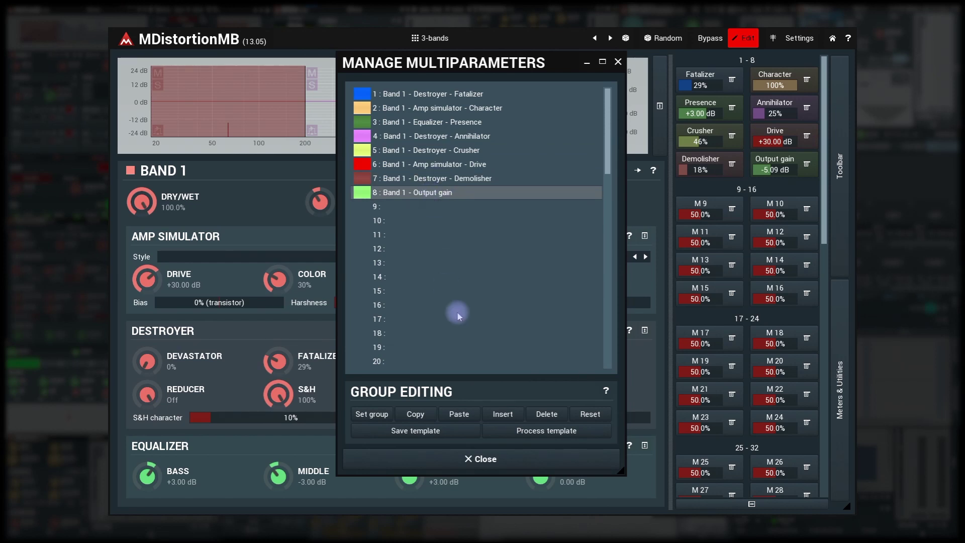
click(543, 421)
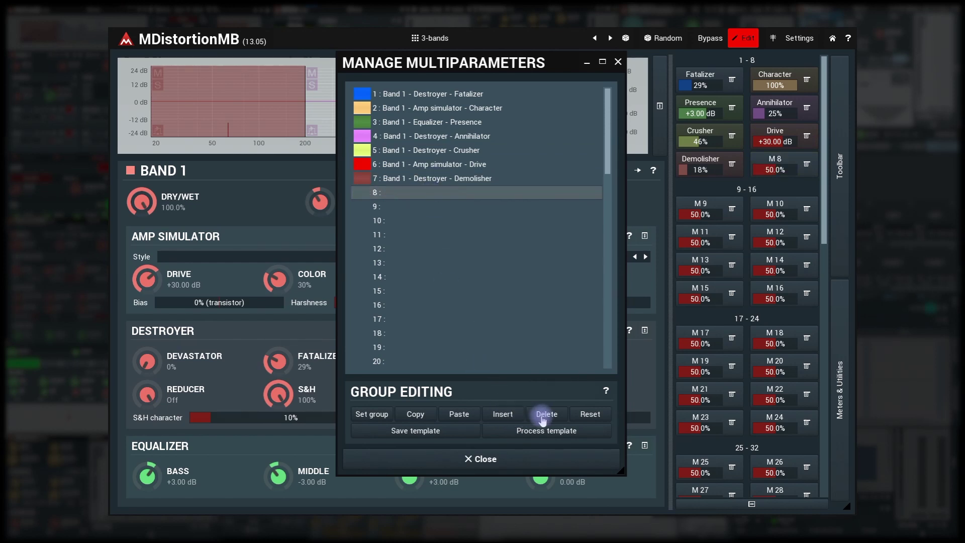
click(508, 460)
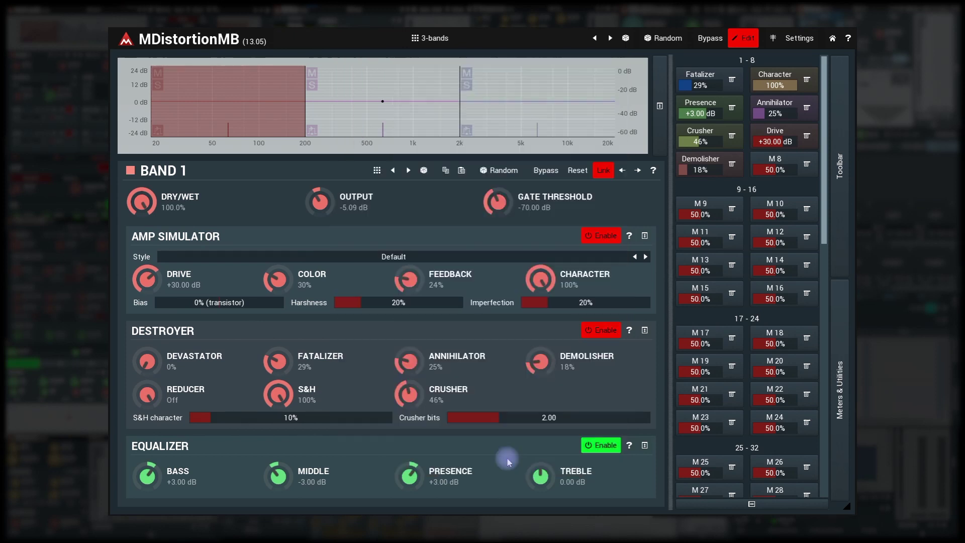
click(732, 80)
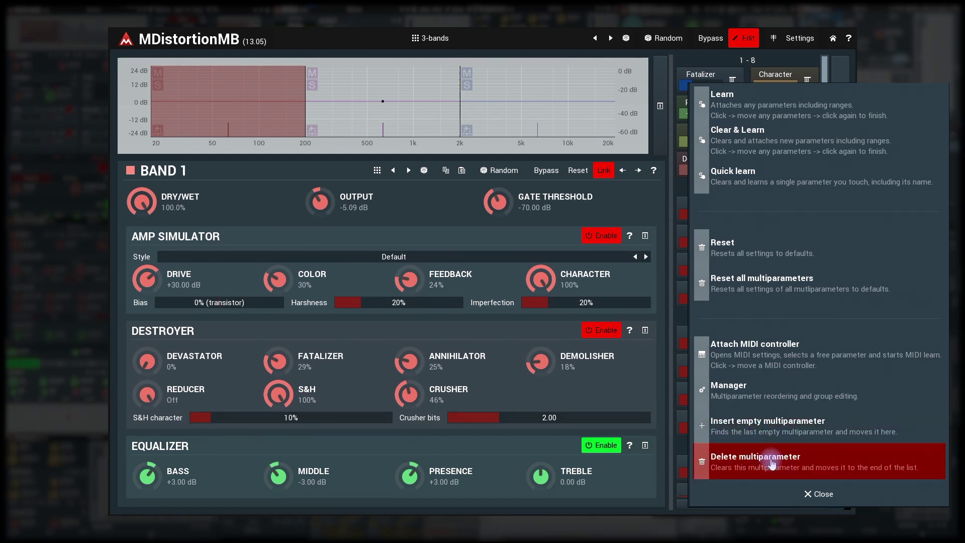
click(815, 492)
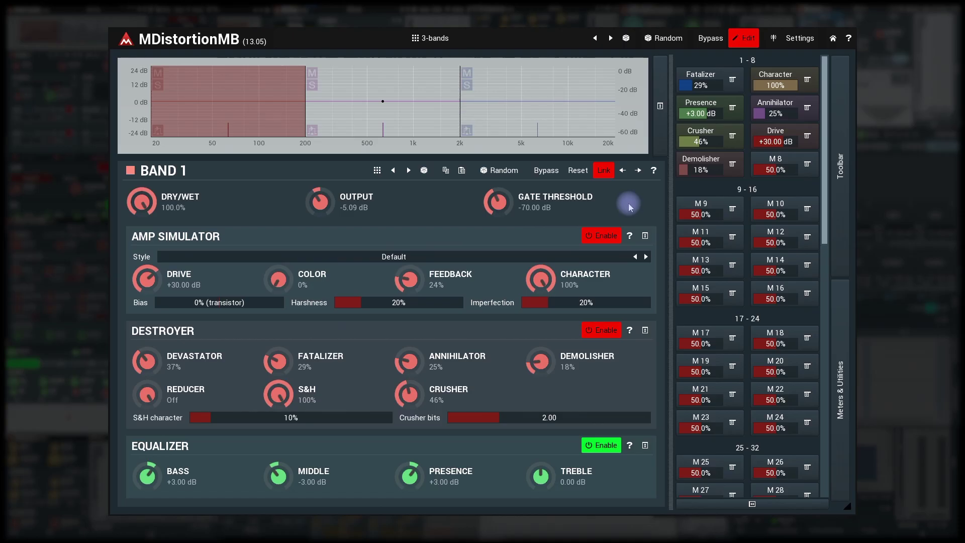
- Add Band 2 - Dry/Wet to the Fatalizer multiparameter's parameter list
click(713, 79)
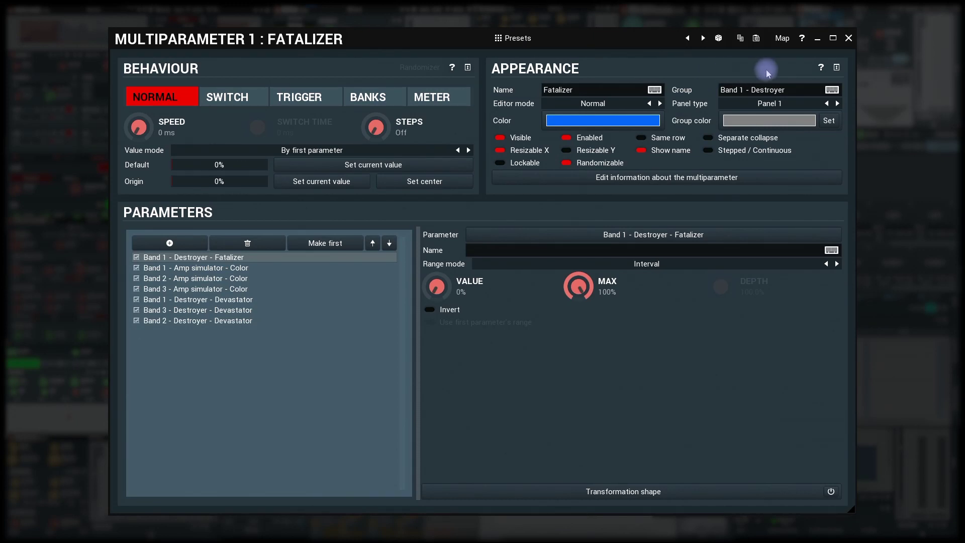
click(837, 68)
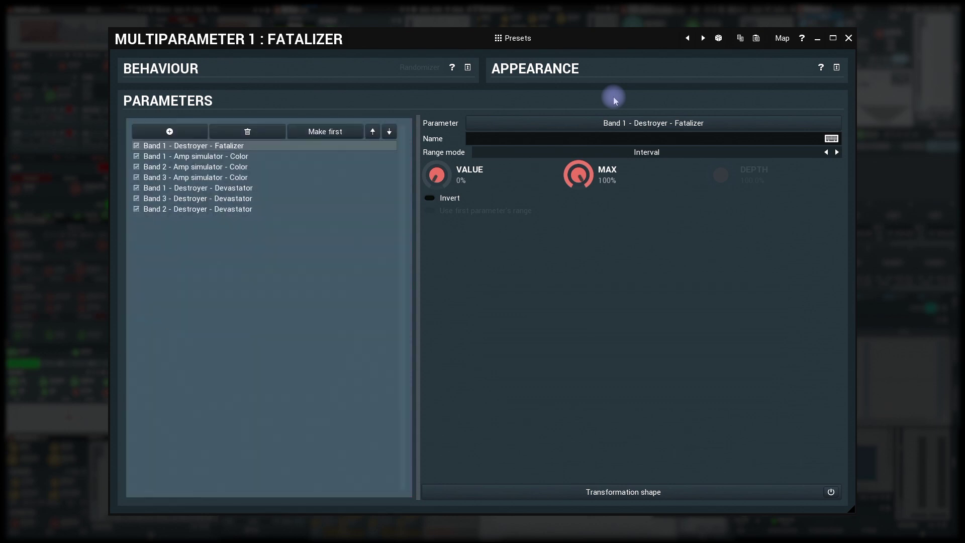
click(171, 132)
click(355, 205)
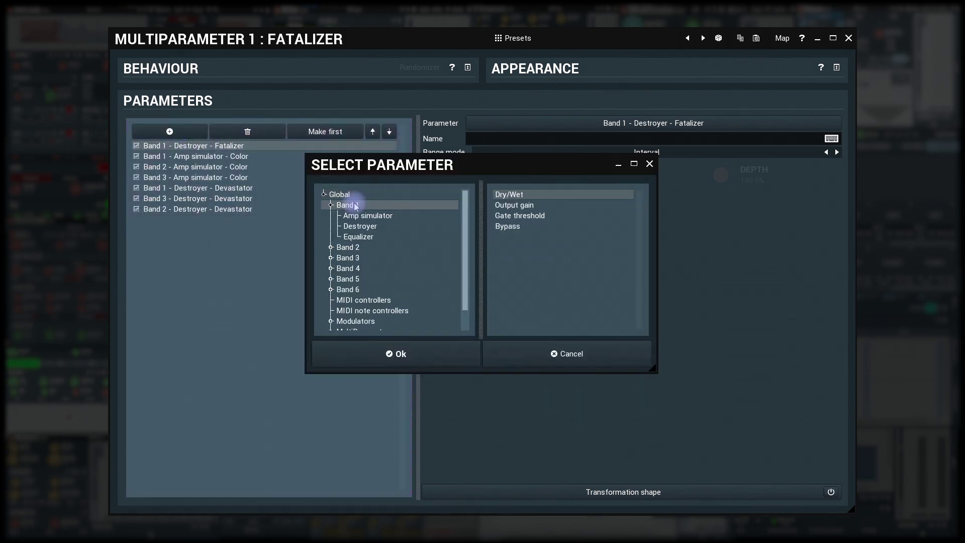
click(348, 248)
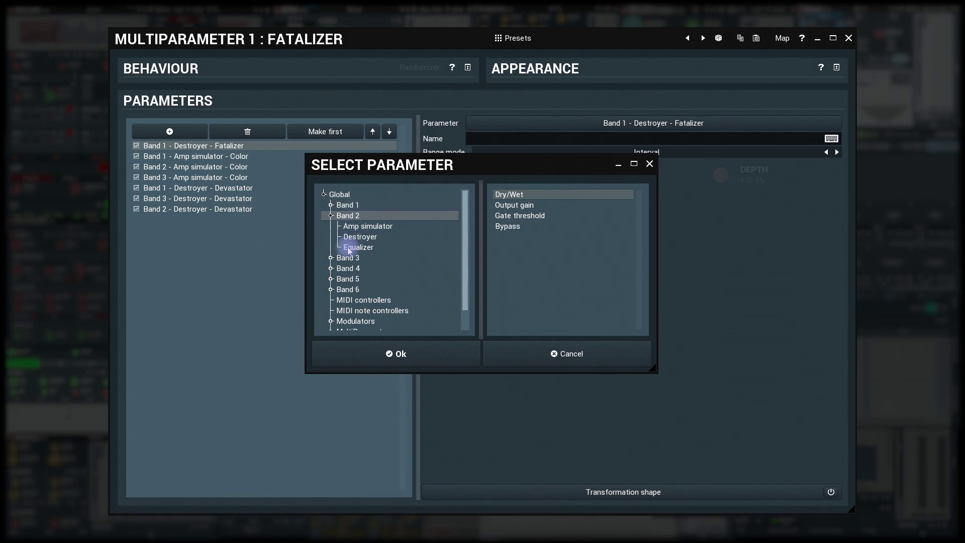
click(426, 348)
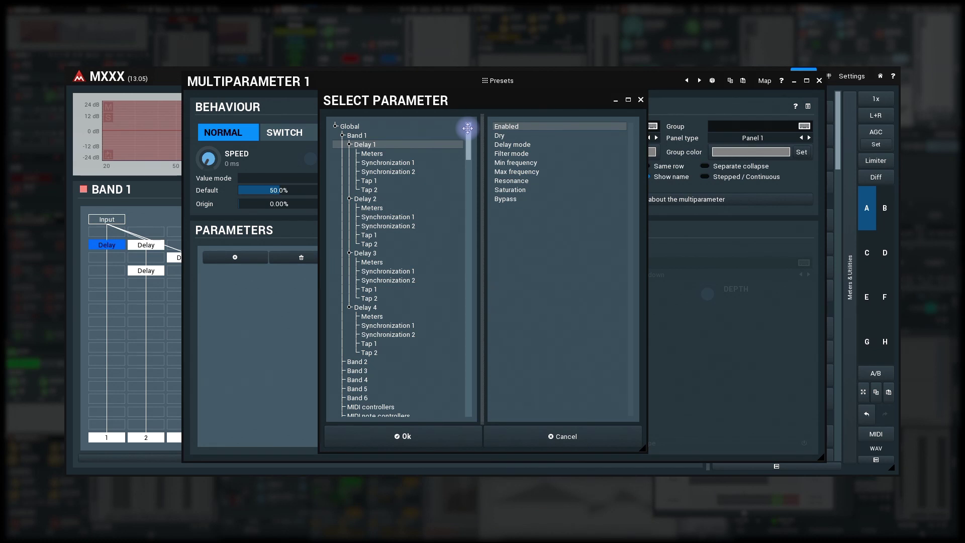
drag(467, 129, 470, 388)
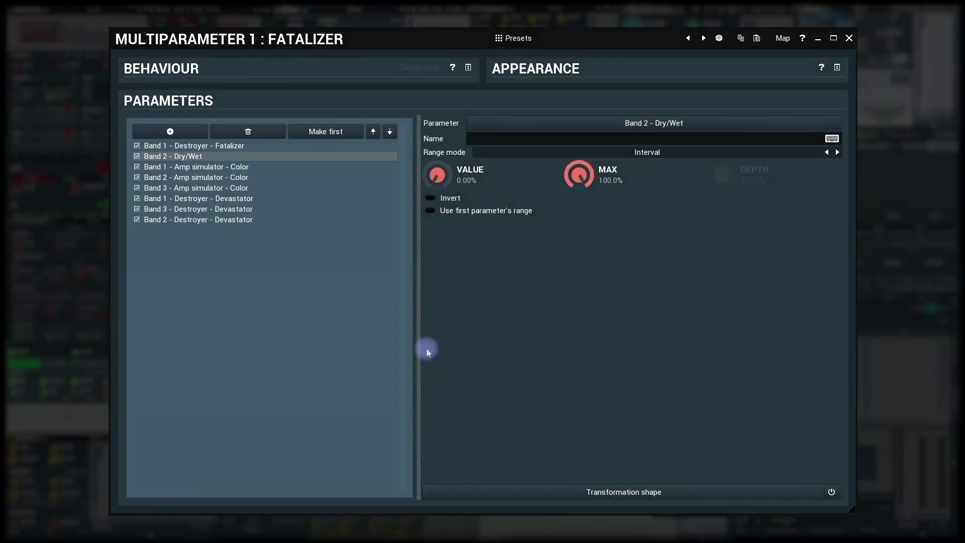
- Remove Band 2 Dry/Wet, shift Band 1 Color down three places, and make Band 2 Devastator first
click(257, 133)
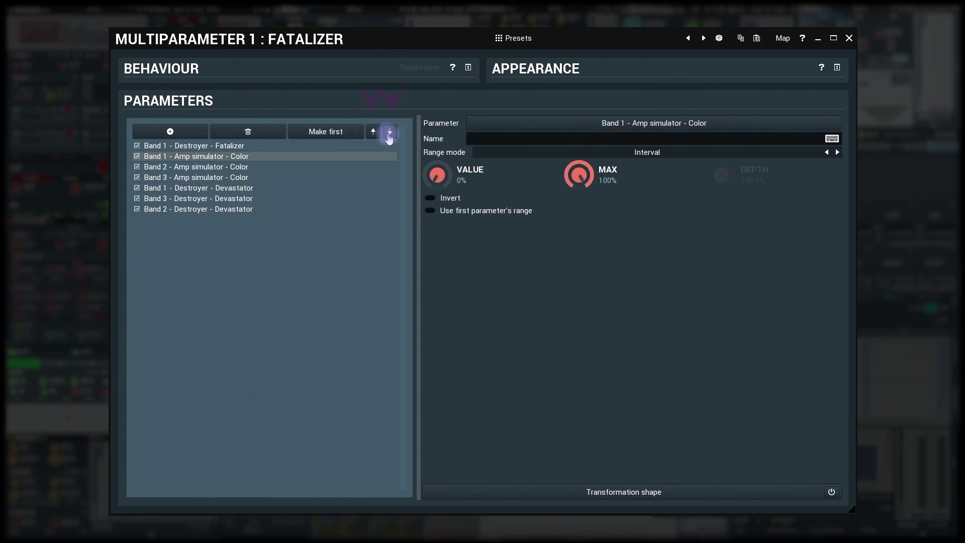
click(389, 132)
click(389, 132)
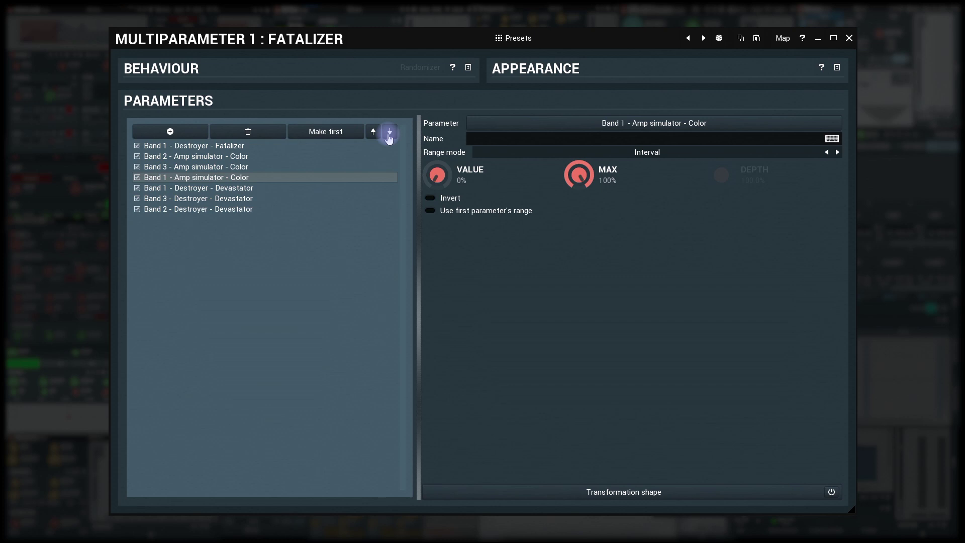
click(390, 133)
click(390, 133)
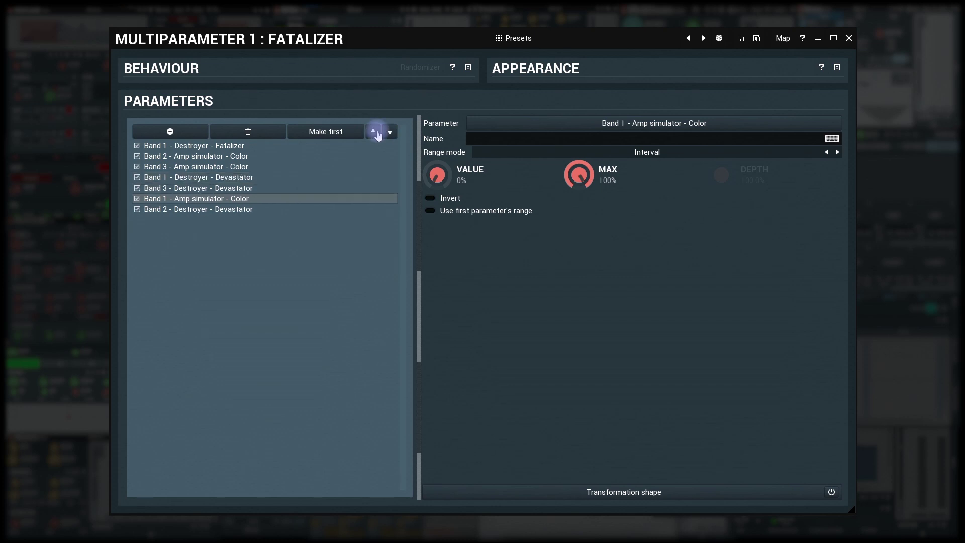
click(374, 133)
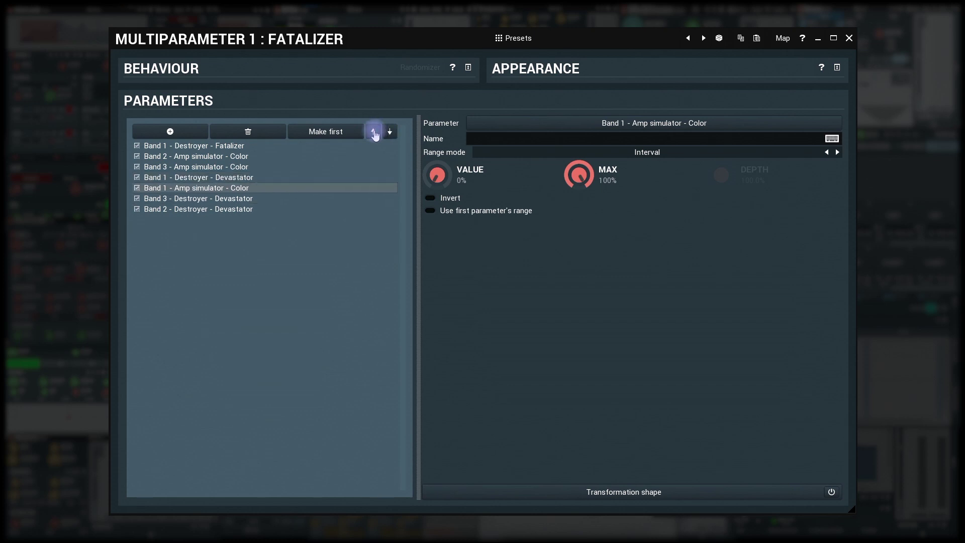
click(247, 209)
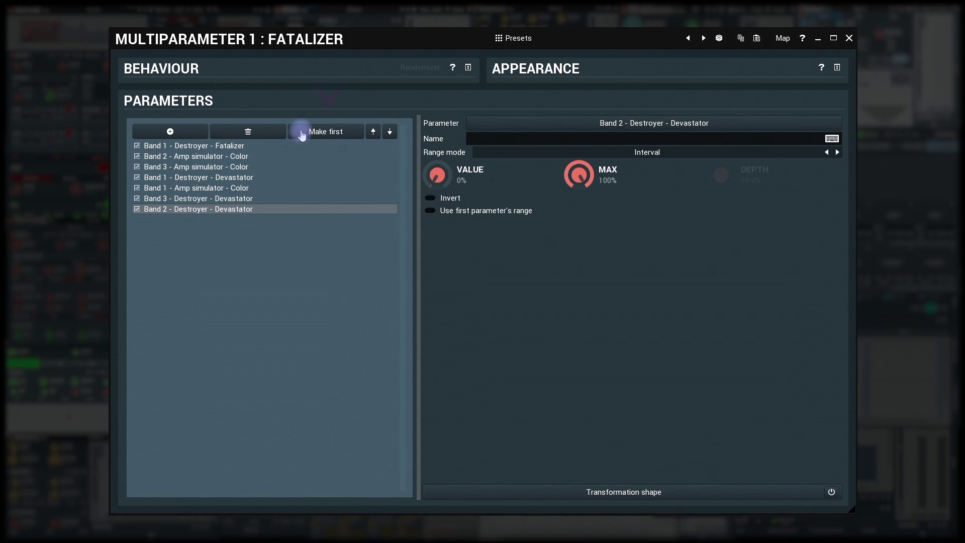
click(301, 131)
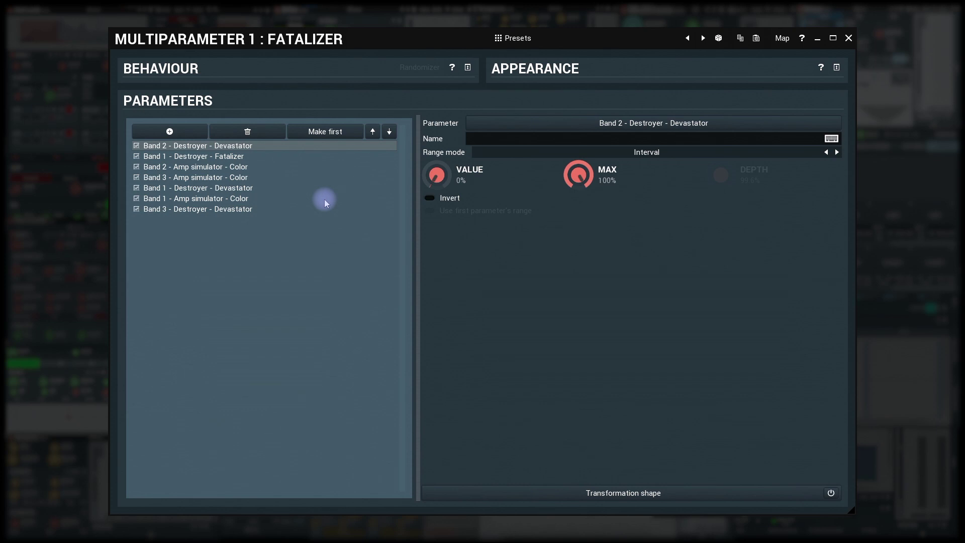
- Switch the third entry from Color to Drive, then to Band 2 Amp simulator Bias
double_click(233, 167)
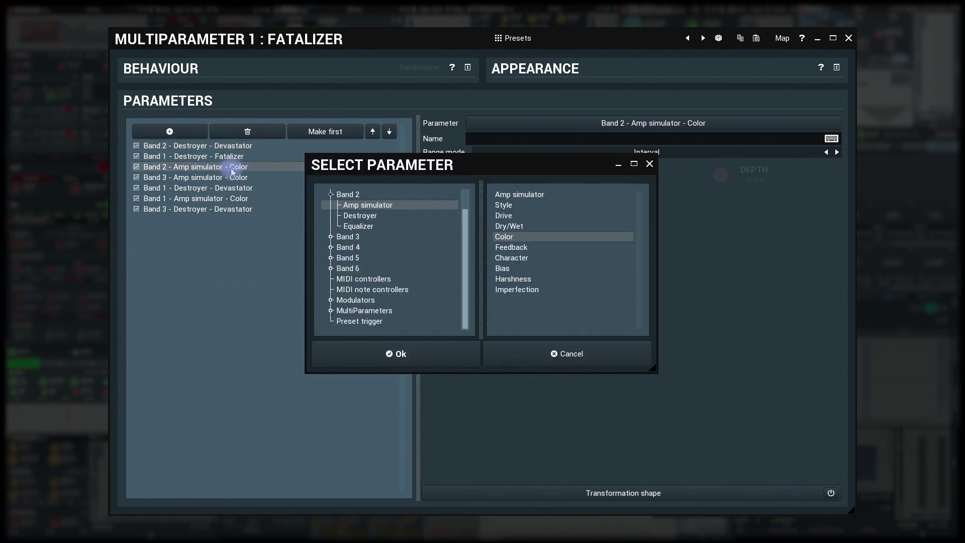
click(503, 216)
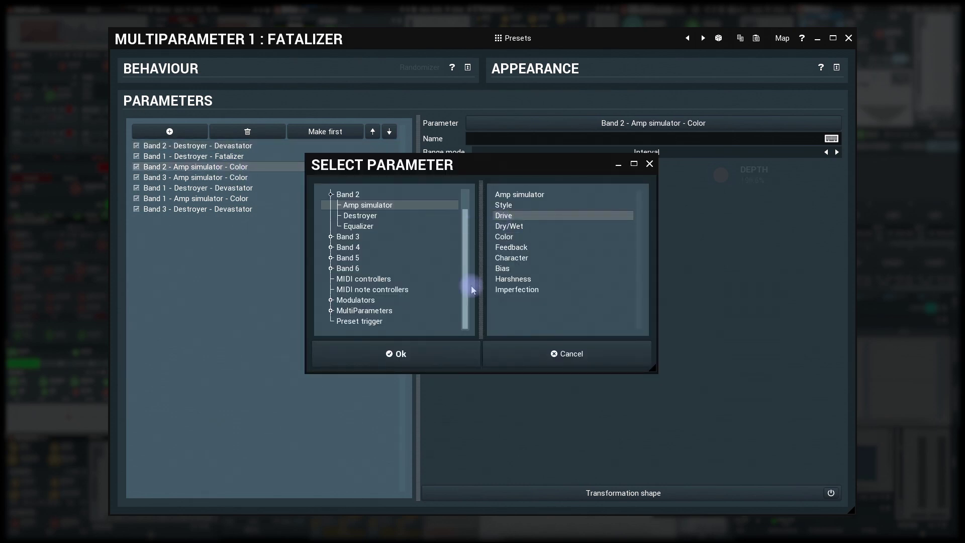
click(436, 355)
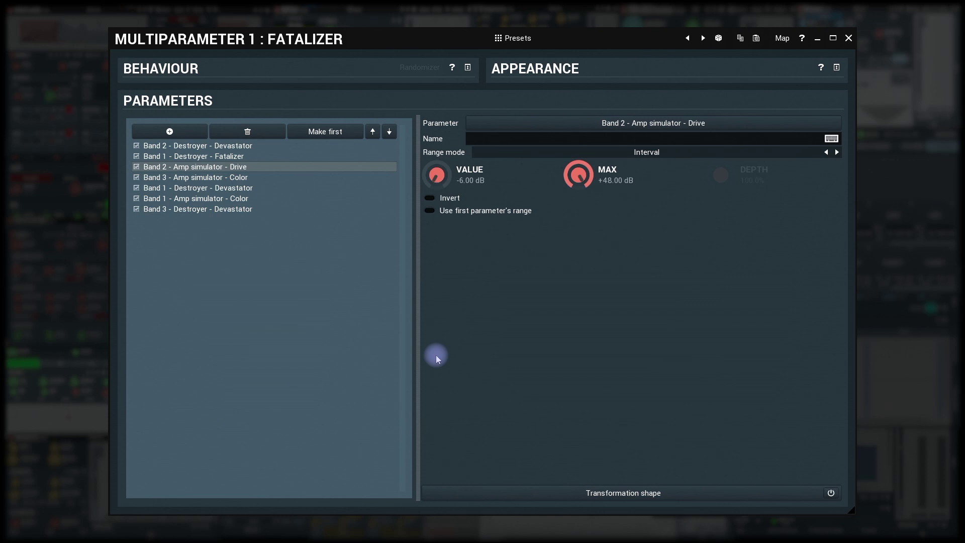
click(569, 124)
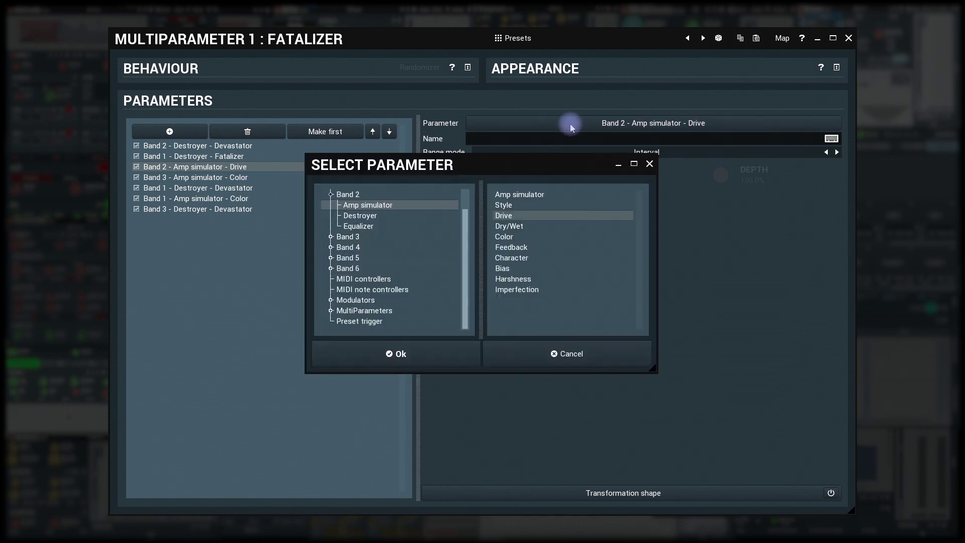
click(502, 268)
click(420, 354)
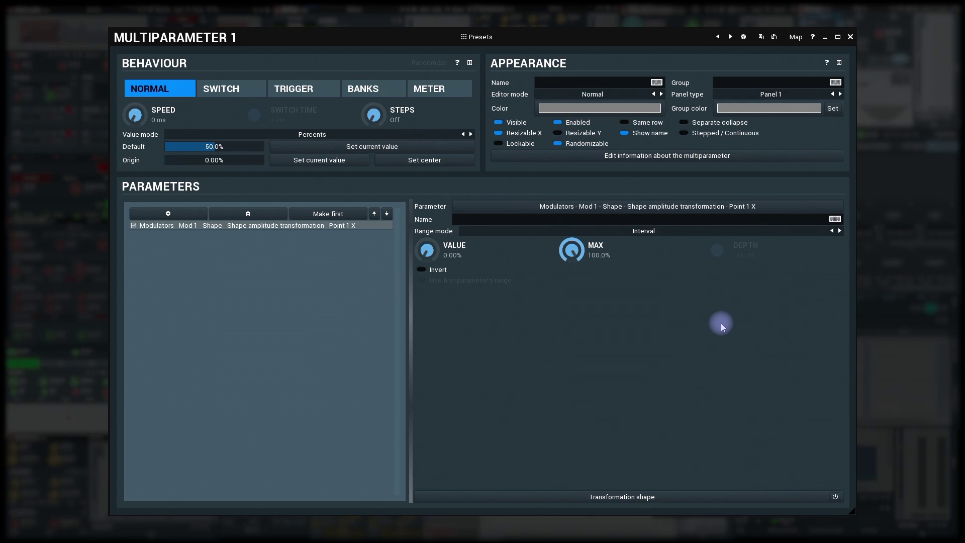
- Name the Mod 1 Point 1 X multiparameter 'Point 1 Shape'
click(835, 219)
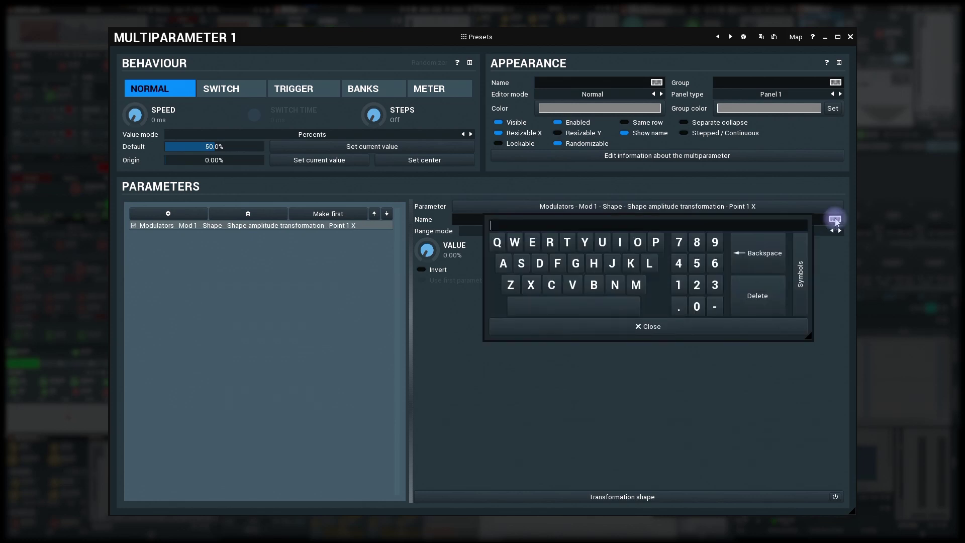
text(Point 1 Shape)
click(725, 324)
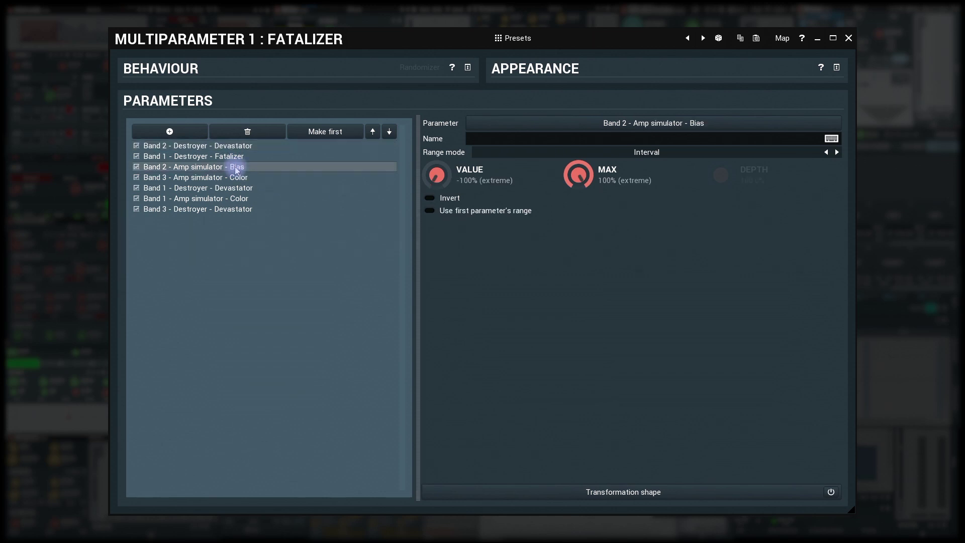
- Map Band 2 Bias from 62% down to -56%, then raise Fatalizer to test it
drag(583, 171, 583, 203)
drag(452, 189, 509, 158)
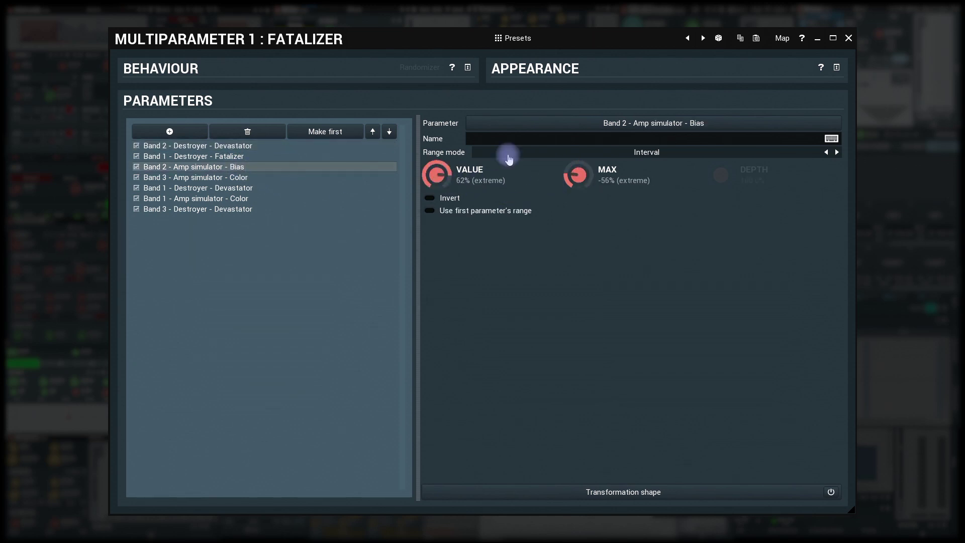
click(849, 37)
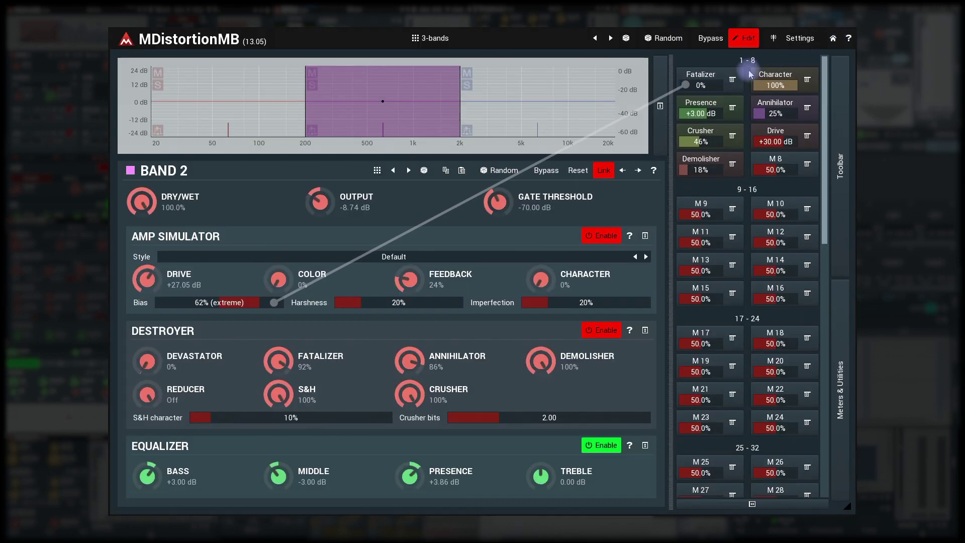
mouse_move(701, 85)
mouse_down()
mouse_move(701, 60)
mouse_move(700, 76)
mouse_up()
- Give the Devastator entry Up and down range mode with 36.0% depth, leaving Invert off
click(709, 71)
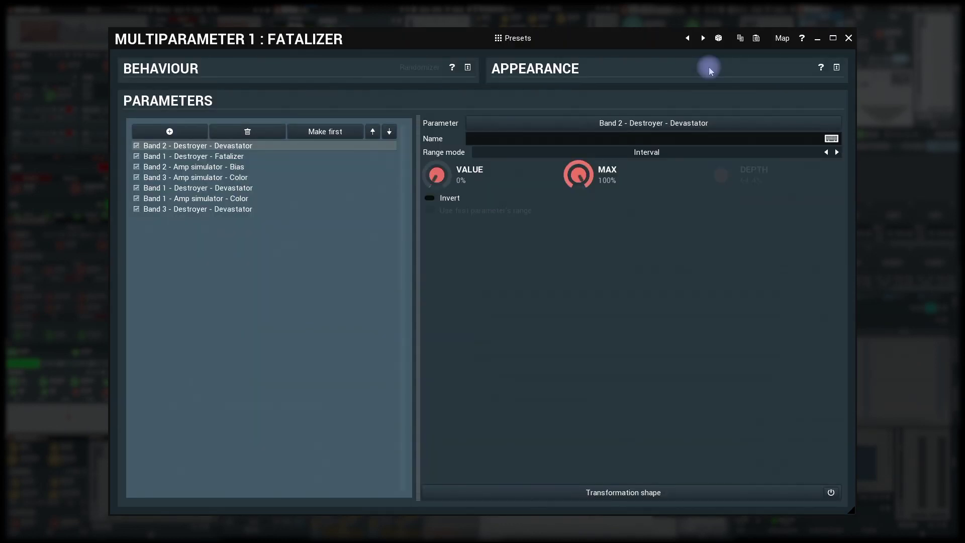
click(689, 152)
click(705, 161)
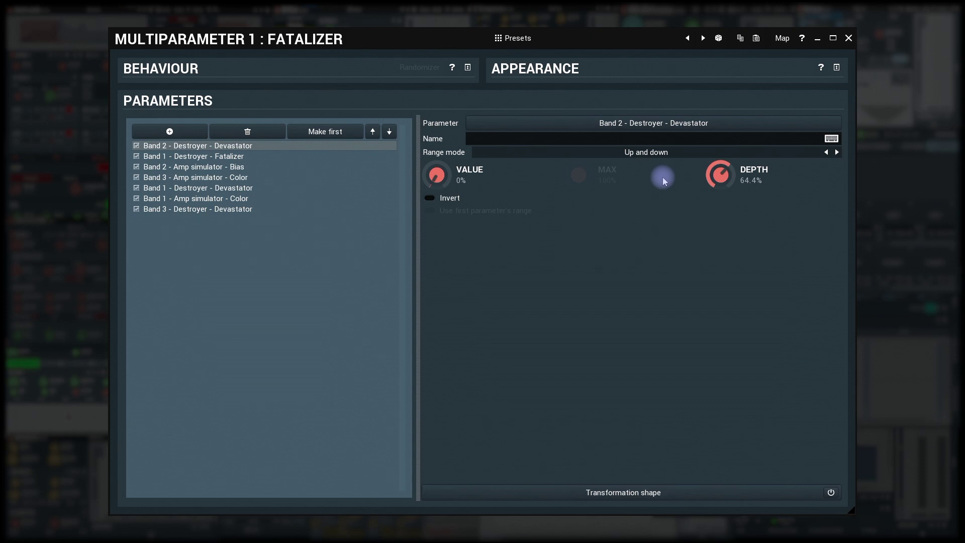
mouse_move(720, 175)
mouse_down()
mouse_move(719, 162)
mouse_move(720, 197)
mouse_move(717, 175)
mouse_up()
click(430, 199)
click(430, 199)
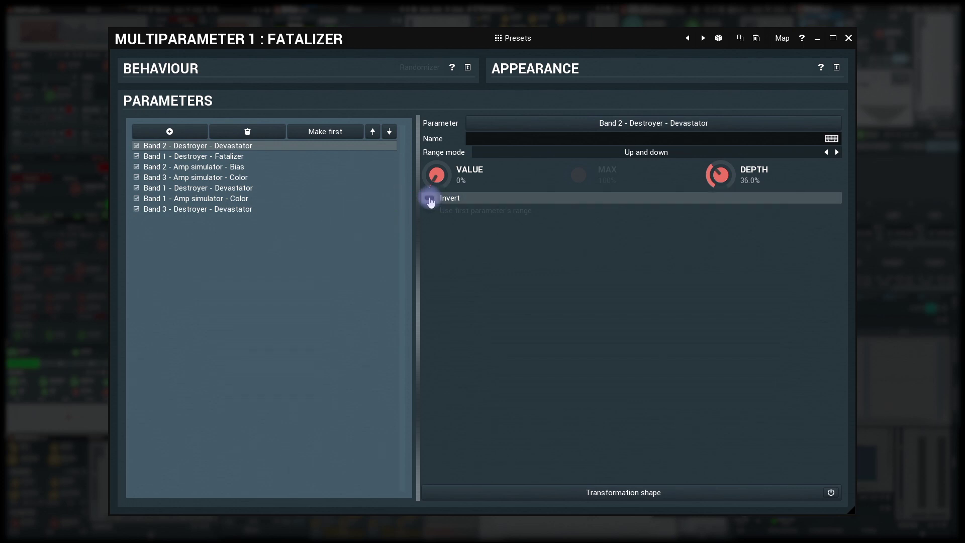
click(309, 157)
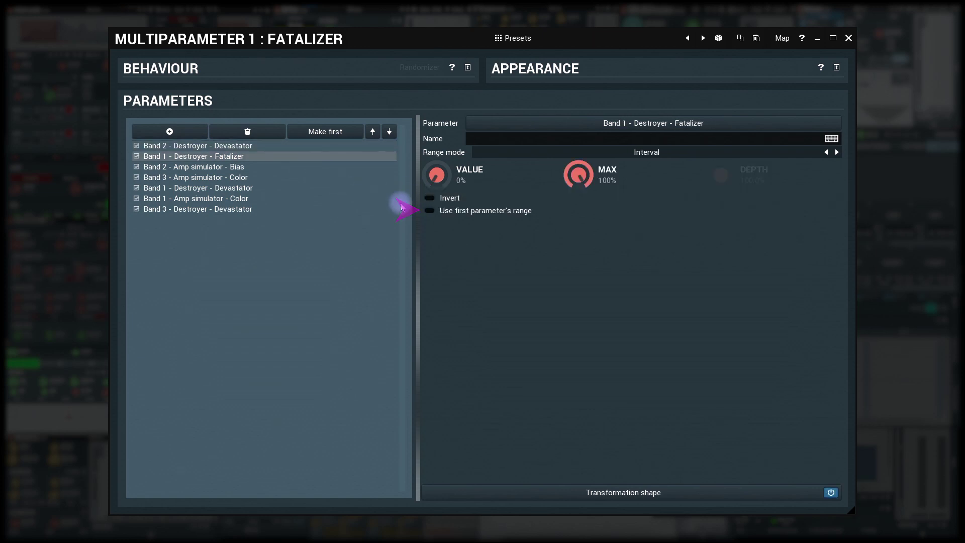
click(428, 213)
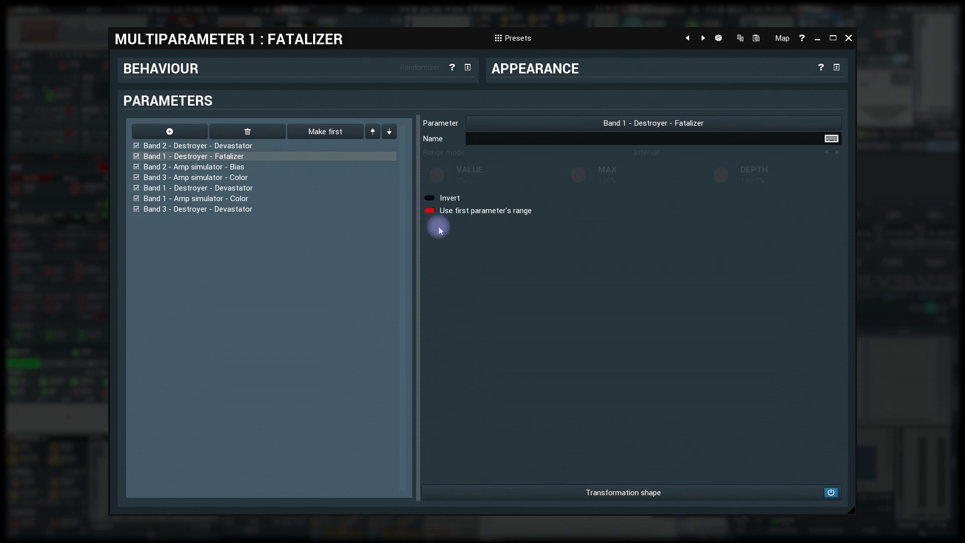
click(430, 212)
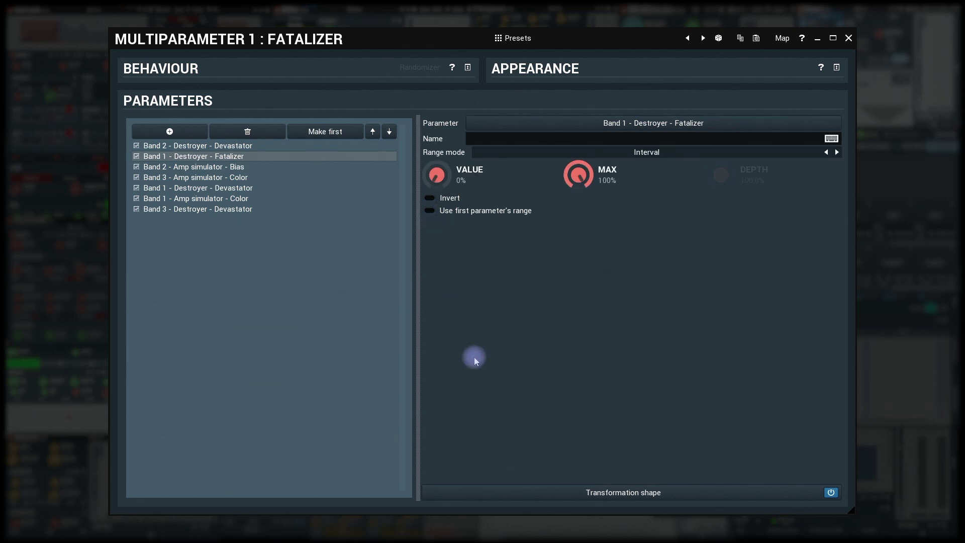
- Bend the Fatalizer transformation shape's straight line upward at its midpoint
click(519, 491)
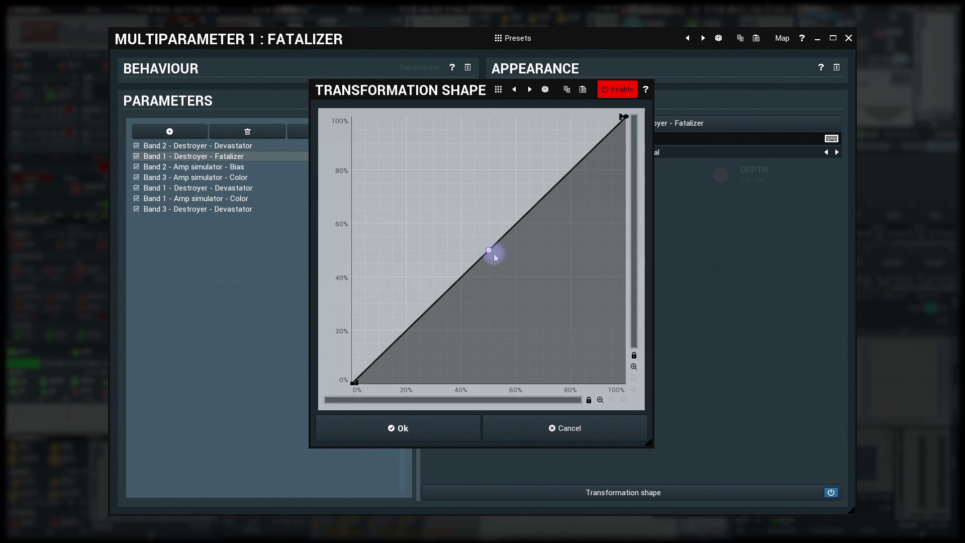
drag(489, 250, 523, 281)
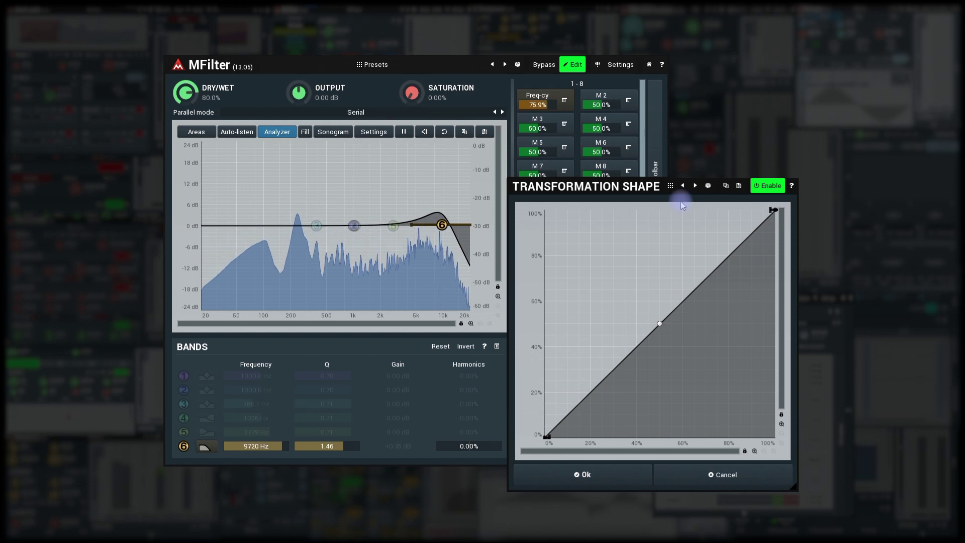
- Step back through preset transformation shapes to a two-humped curve peaking near 60% and 90%
click(683, 186)
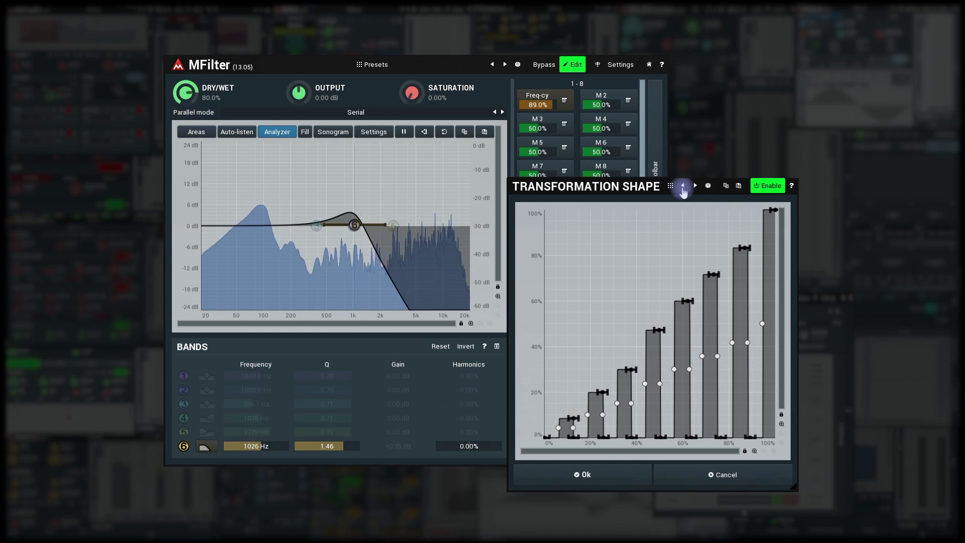
click(682, 187)
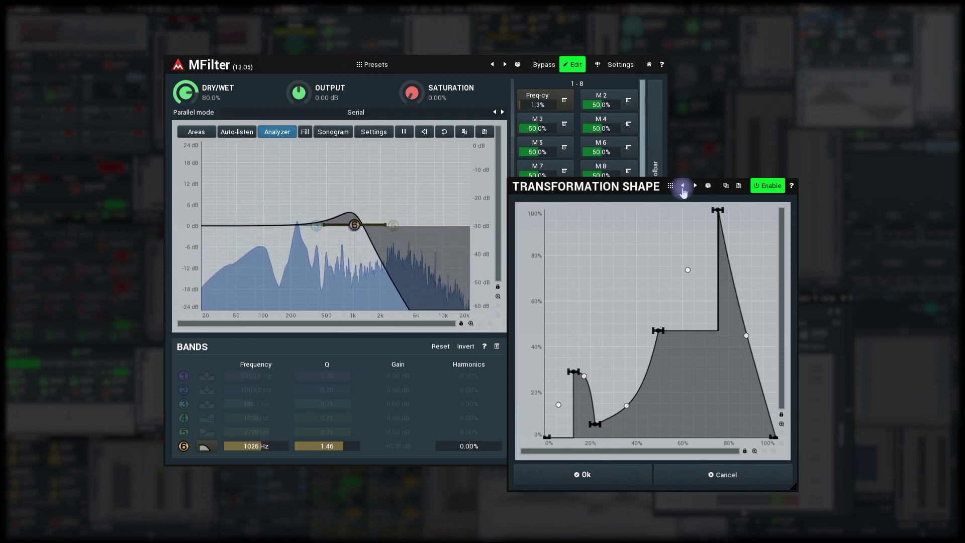
click(682, 186)
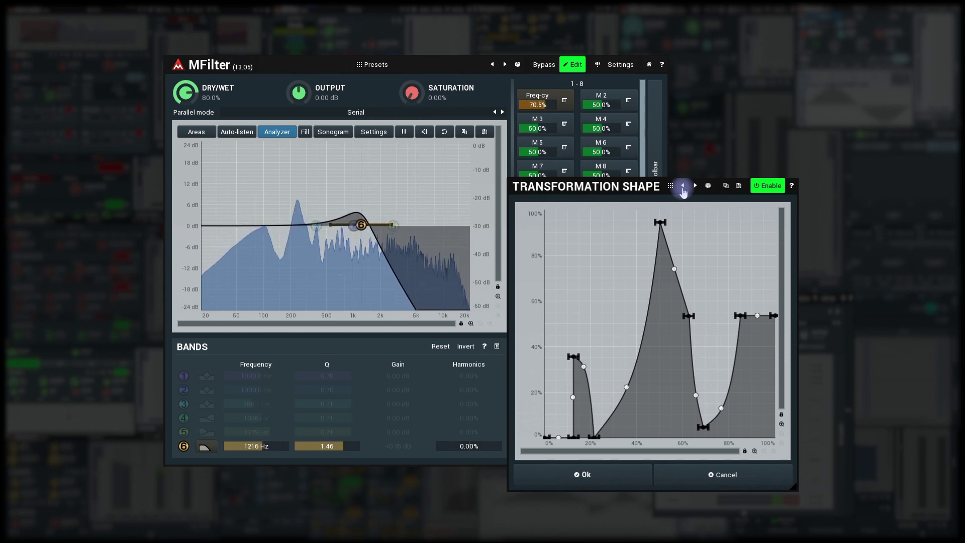
click(683, 190)
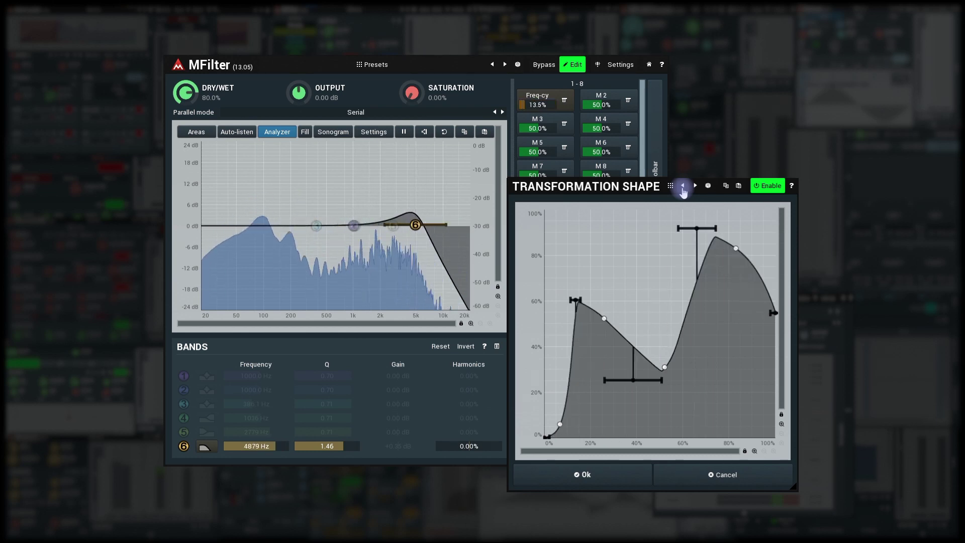